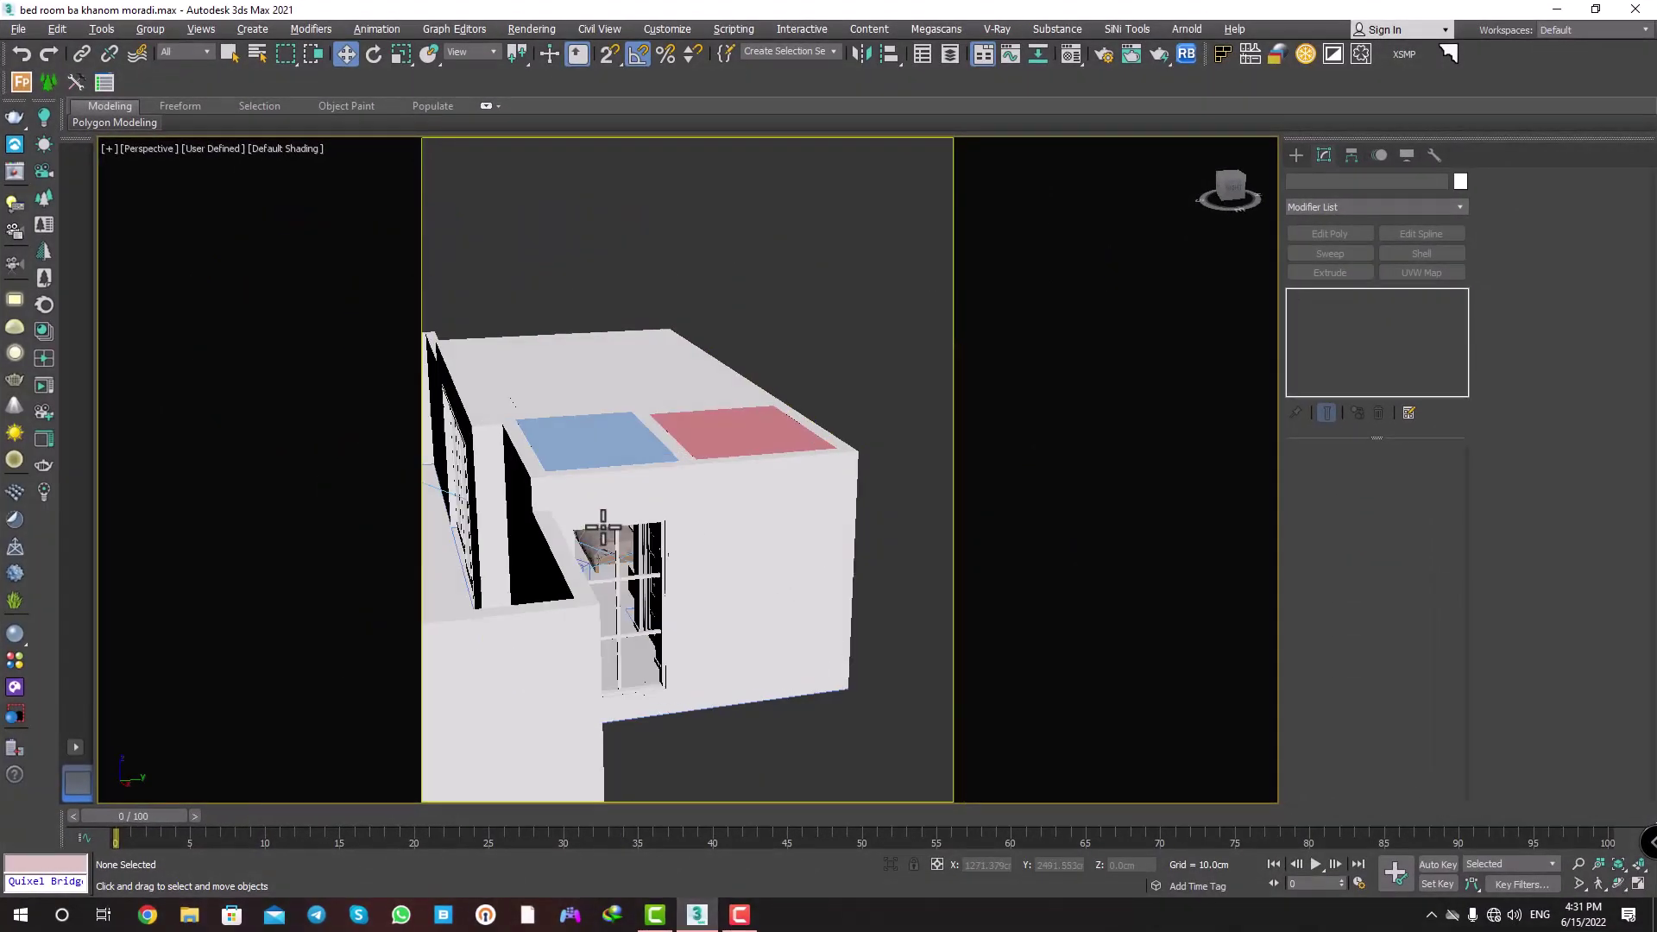
Orbit and zoom into the bedroom, then switch to the VRayCam001 view of the bed and nightstand.
scroll(764, 513, up, 3)
alt+middle_drag(764, 513, 636, 521)
scroll(637, 521, up, 10)
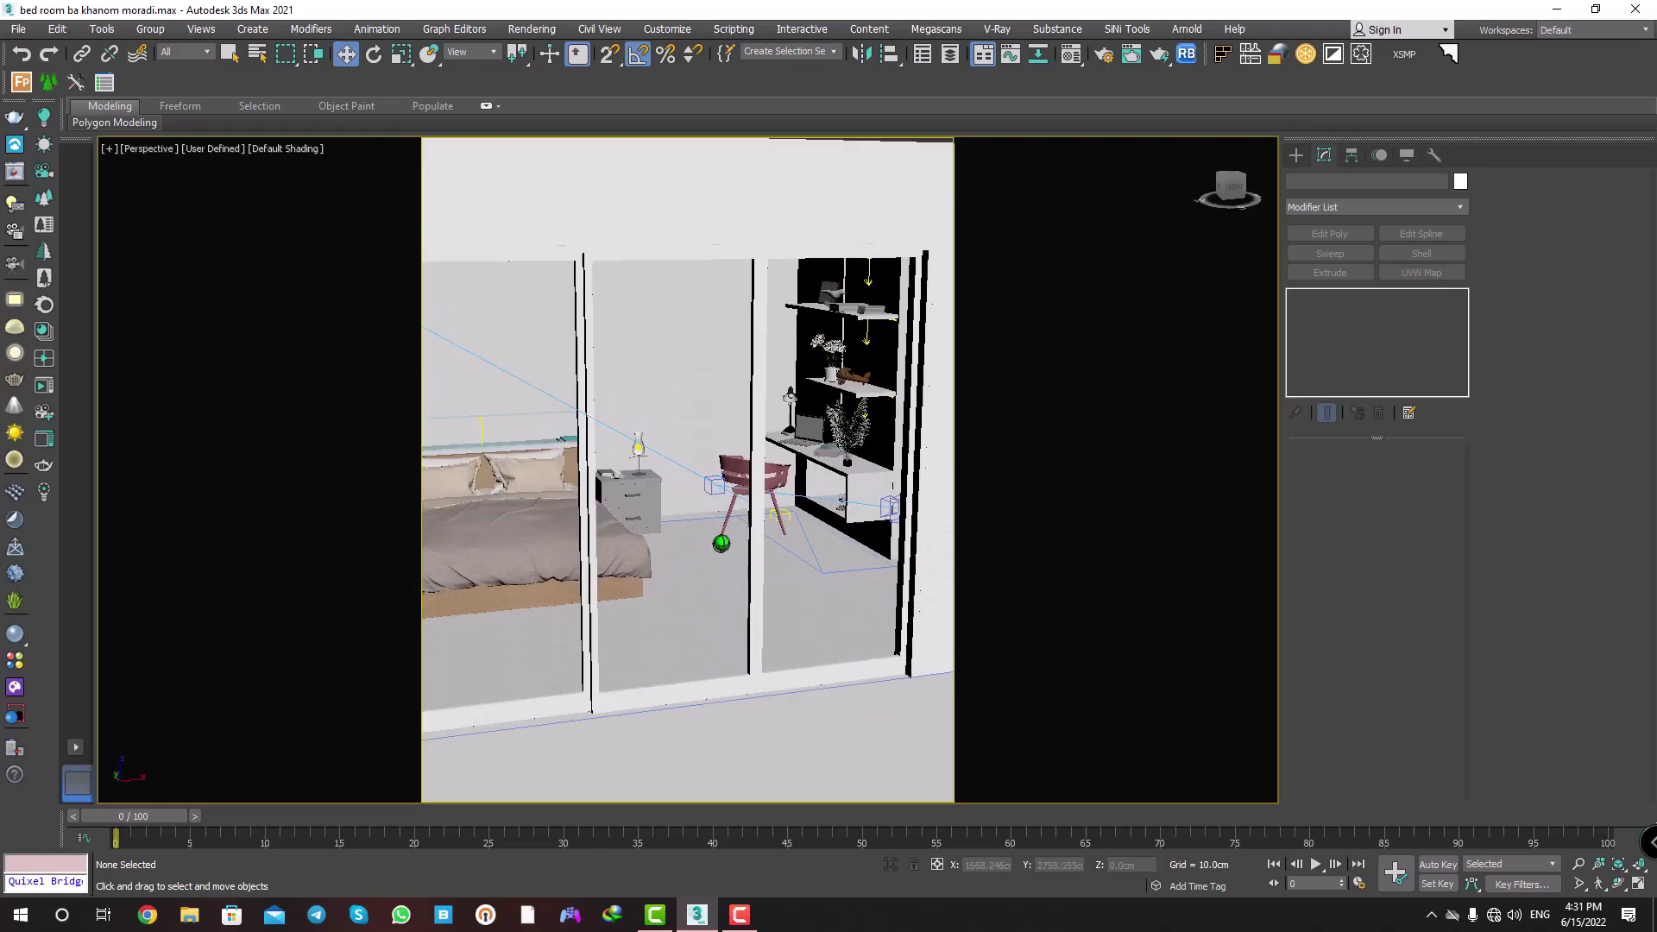
alt+middle_drag(658, 495, 751, 496)
scroll(751, 495, up, 3)
key(c)
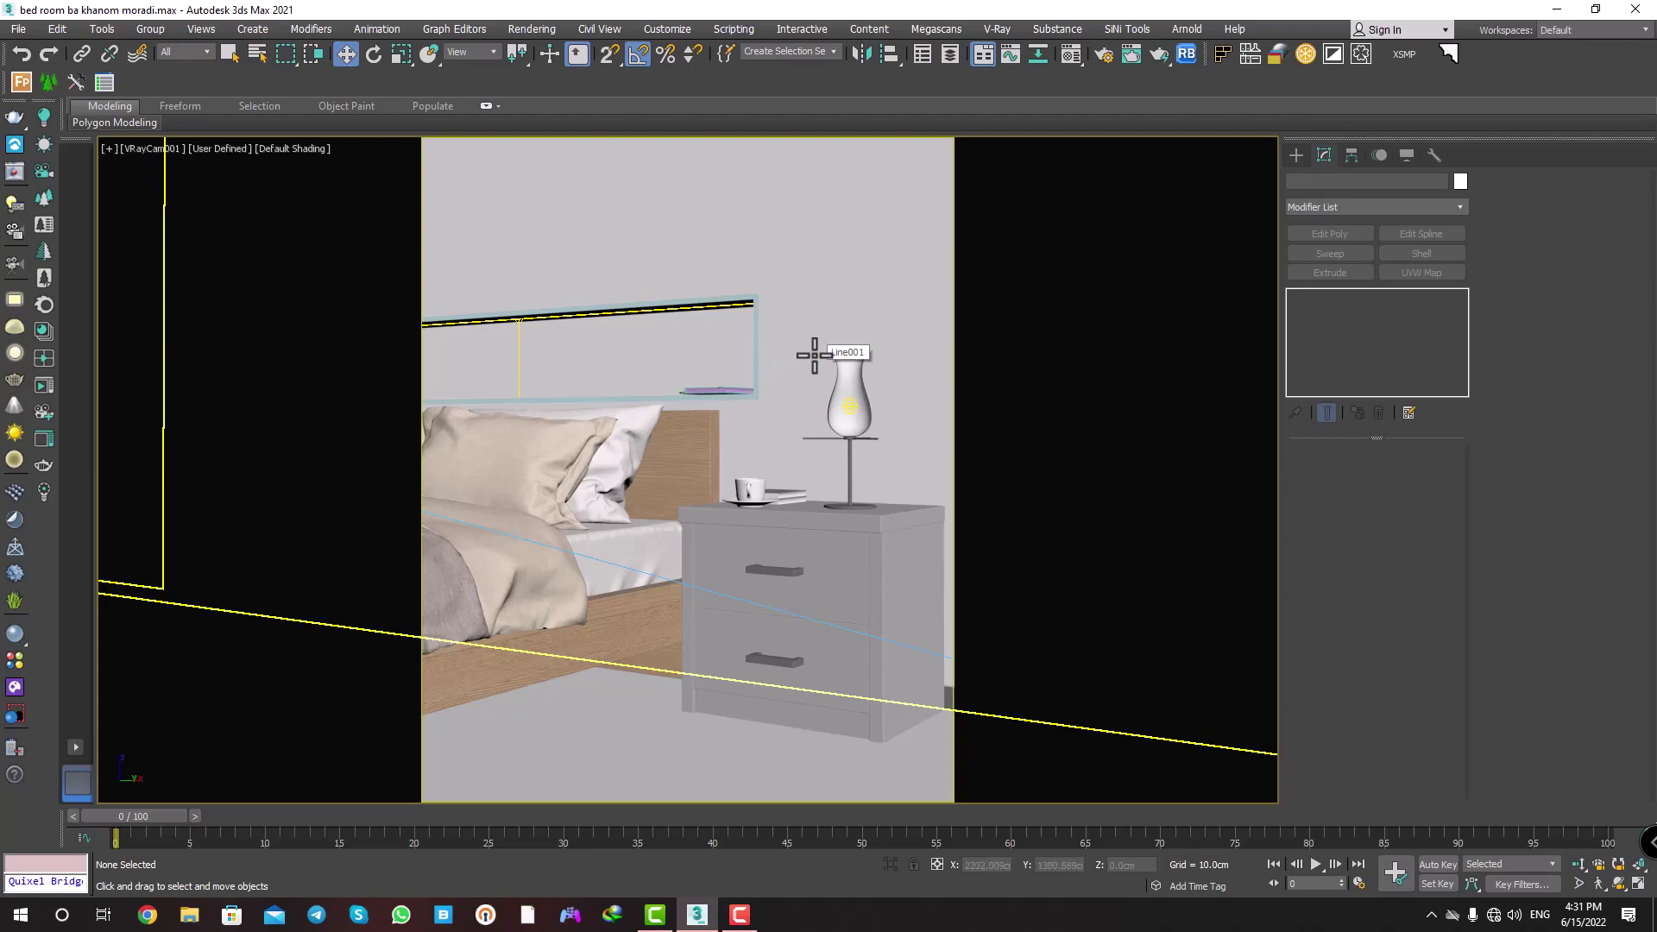
Uncheck Amb. occlusion in Render Setup's advanced GI settings.
click(542, 30)
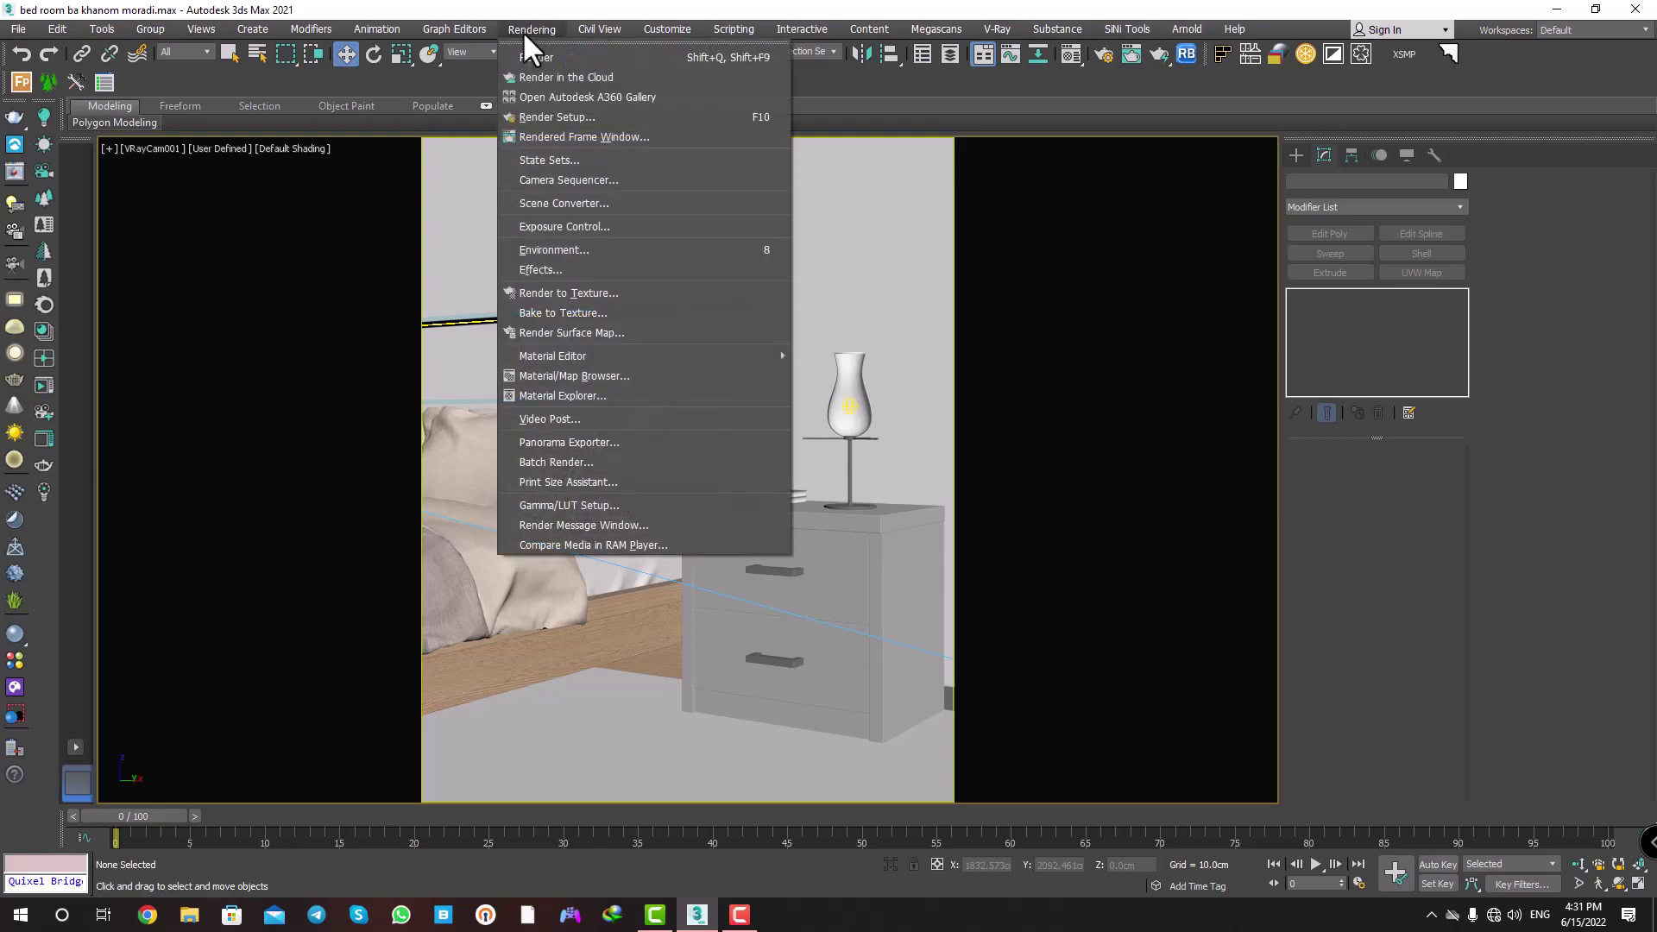
click(561, 114)
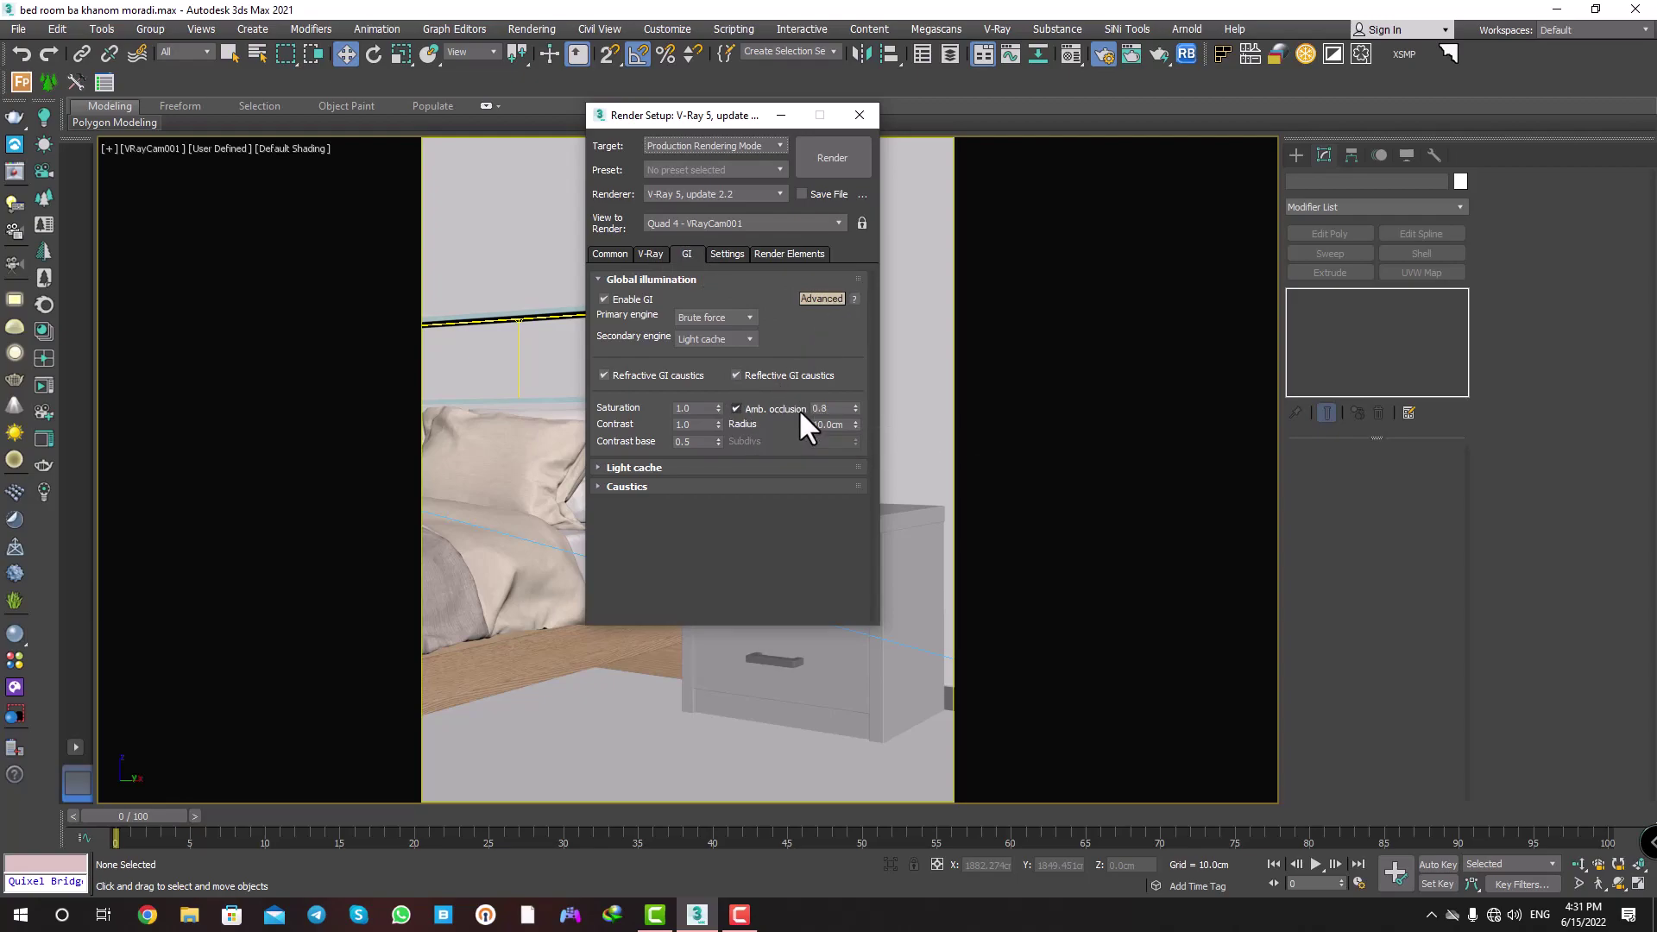
click(820, 299)
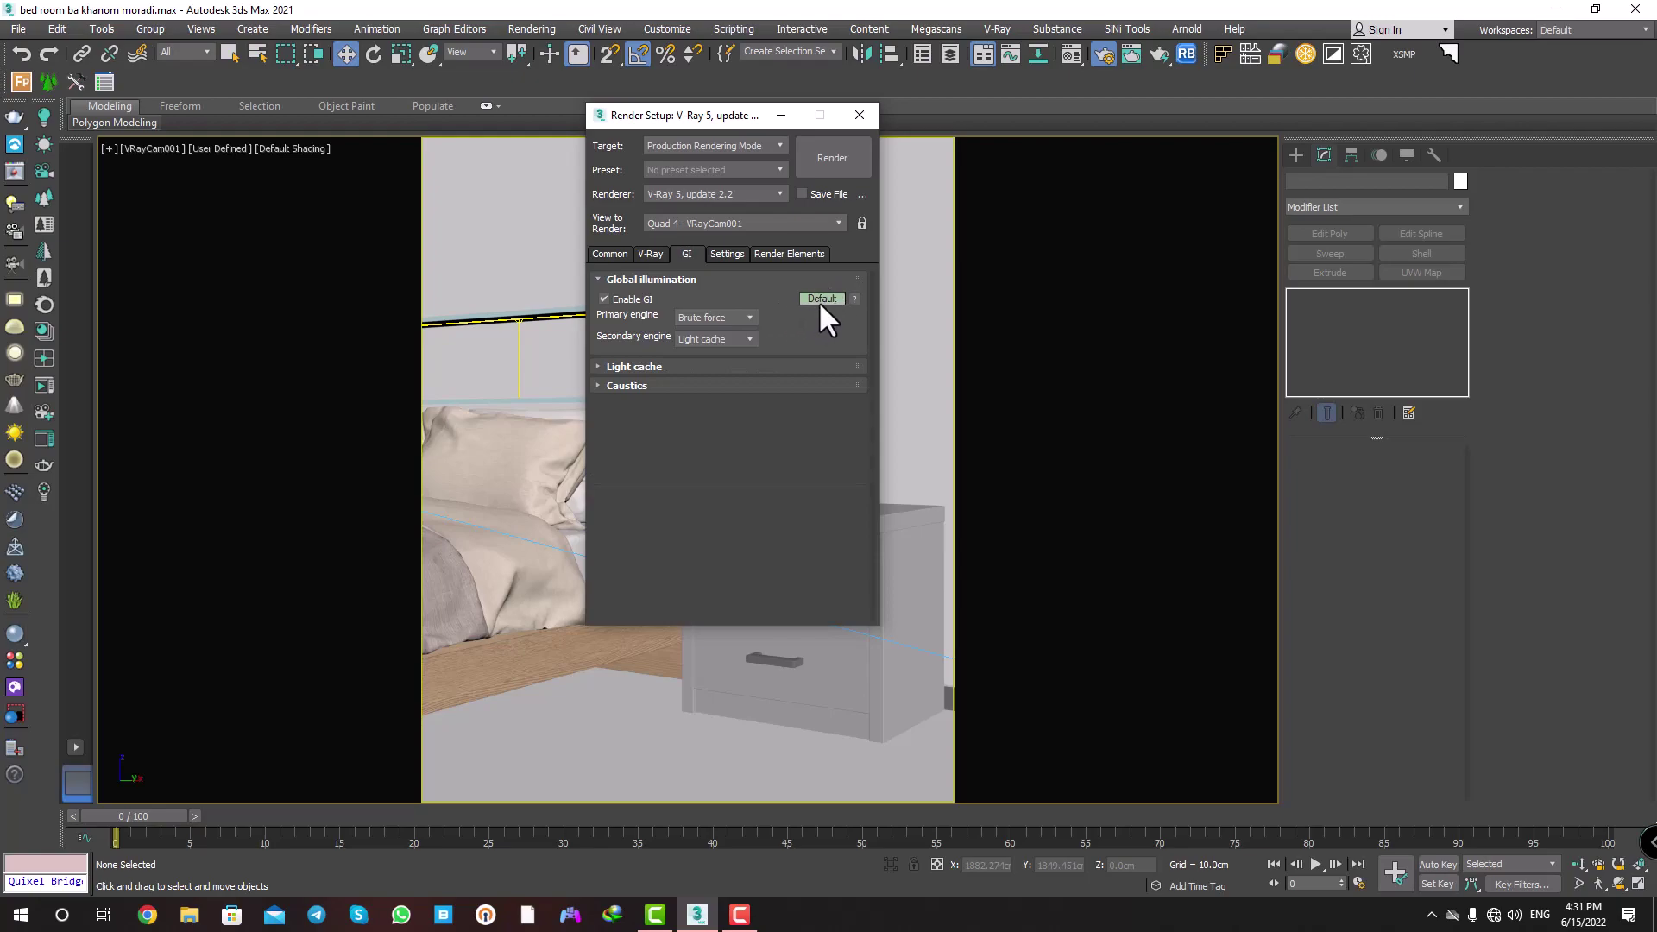
click(821, 299)
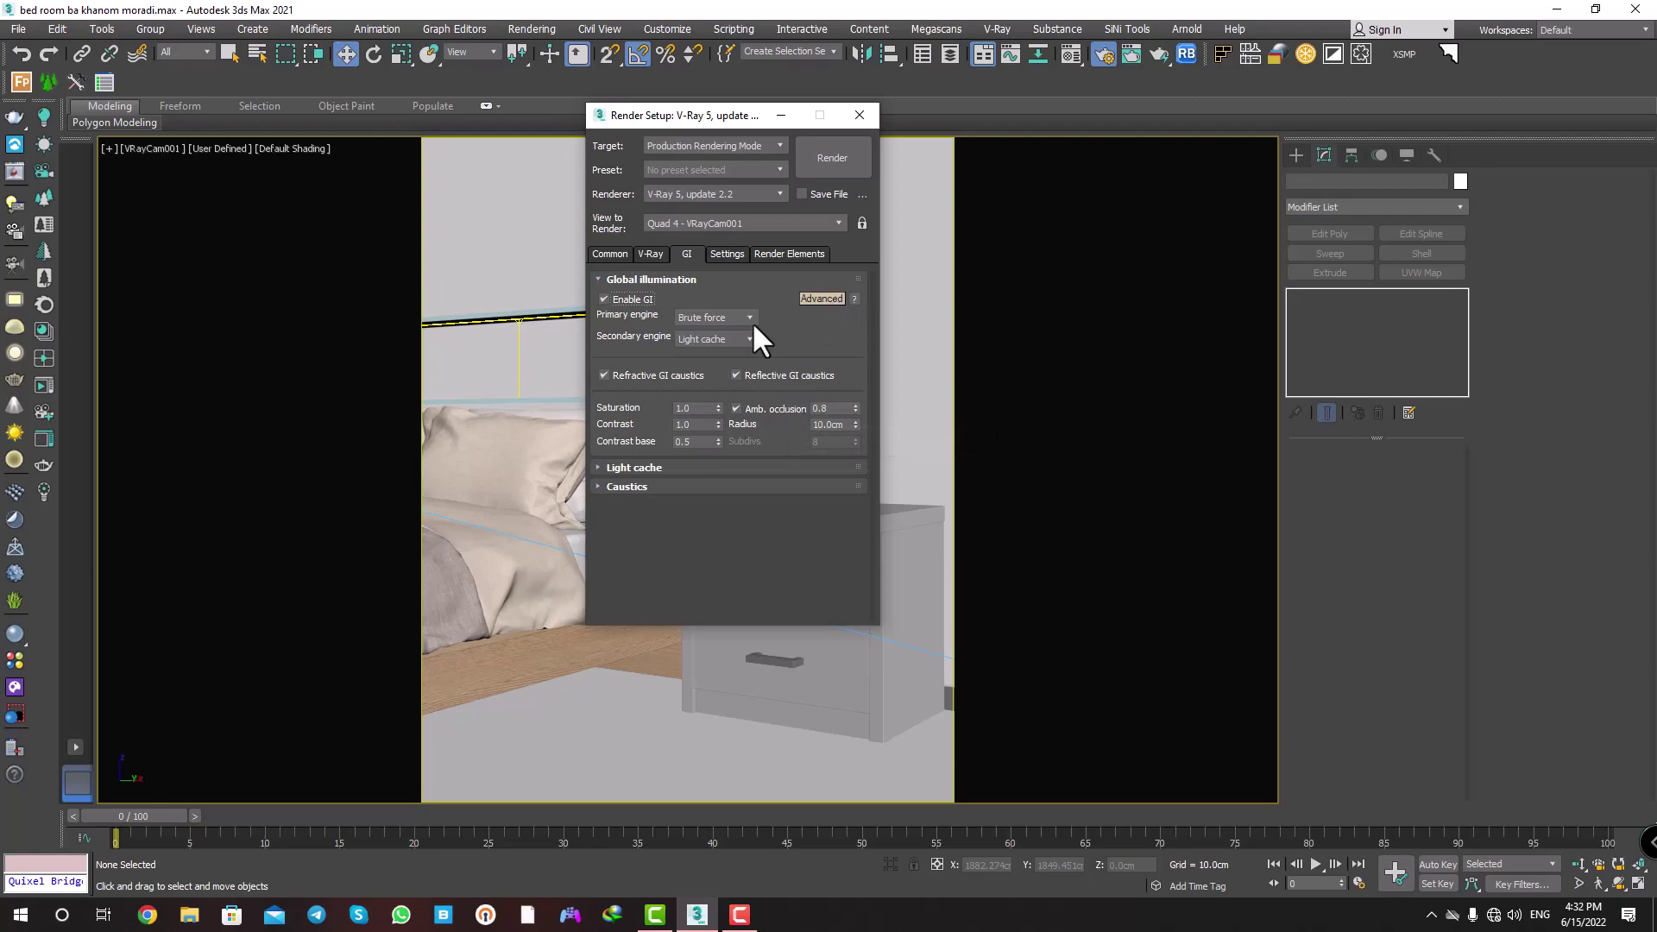
click(742, 406)
click(654, 254)
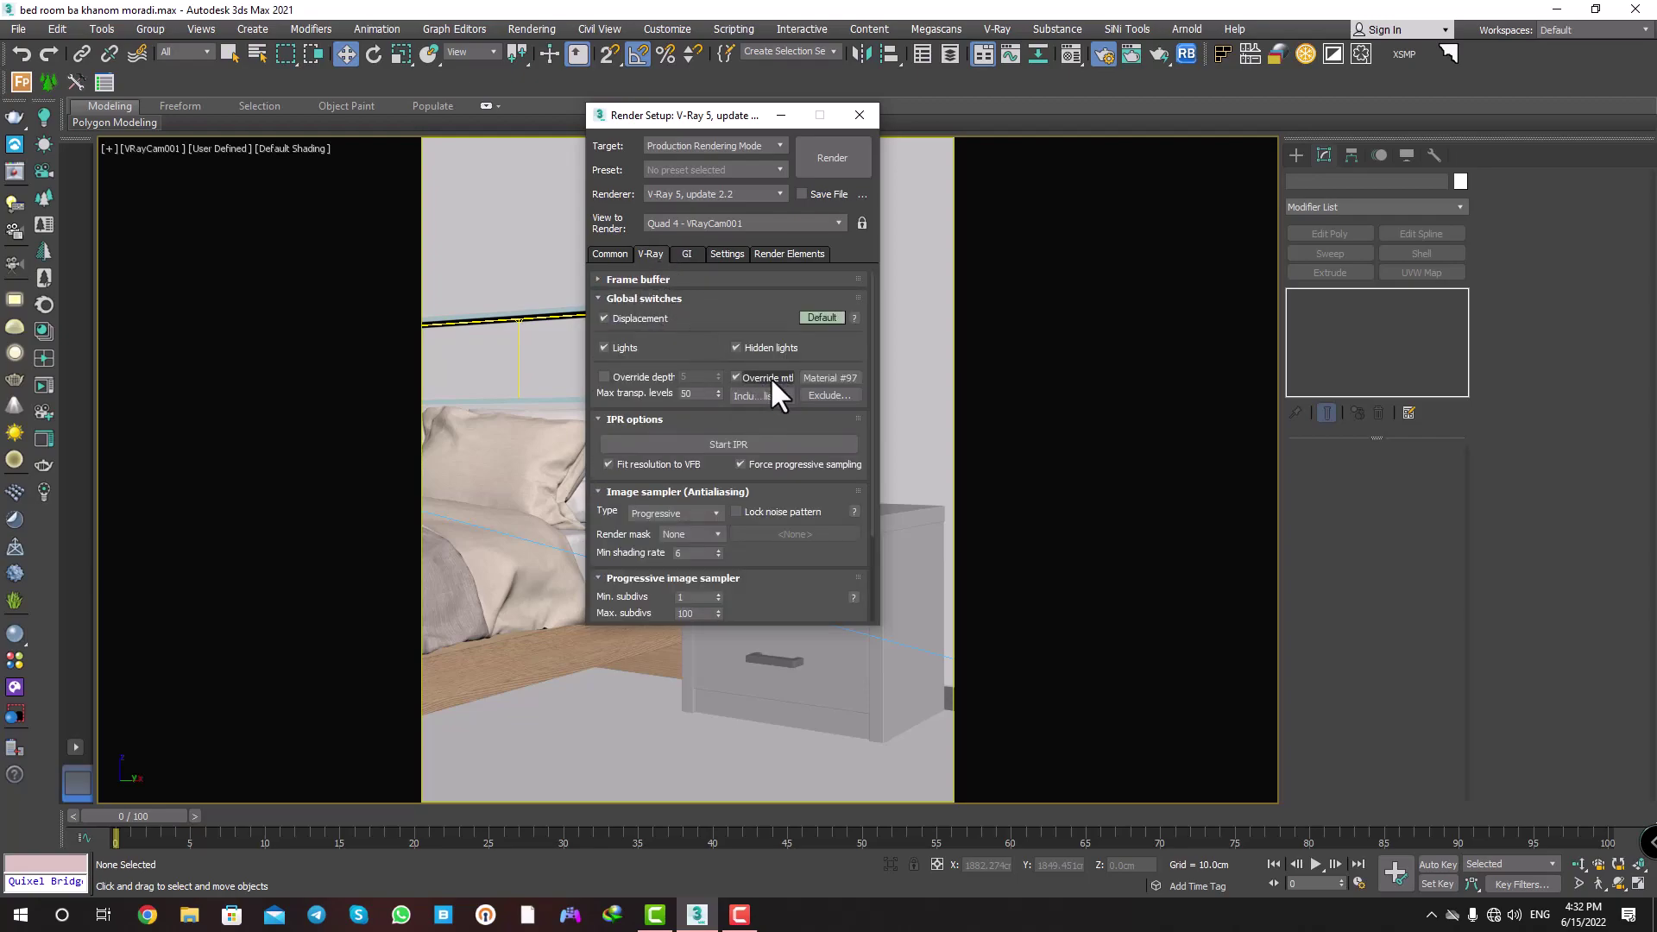
Render the VRayCam001 bedside view without occlusion in the V-Ray Frame Buffer and save it to history.
click(859, 115)
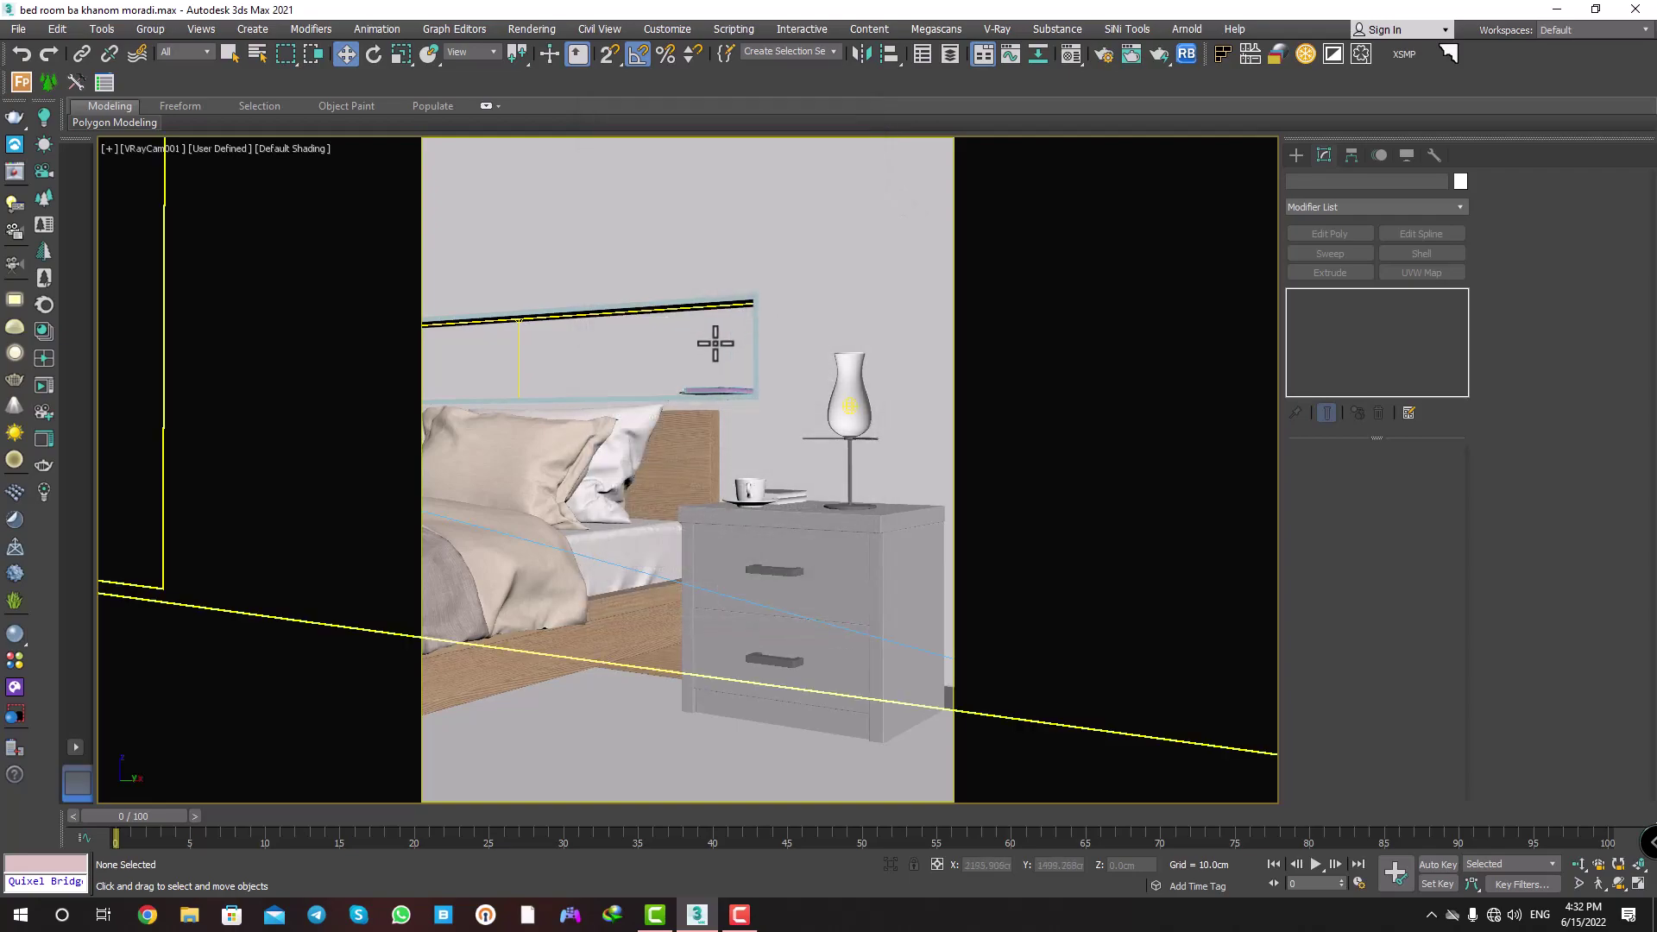
key(shift+q)
click(1121, 100)
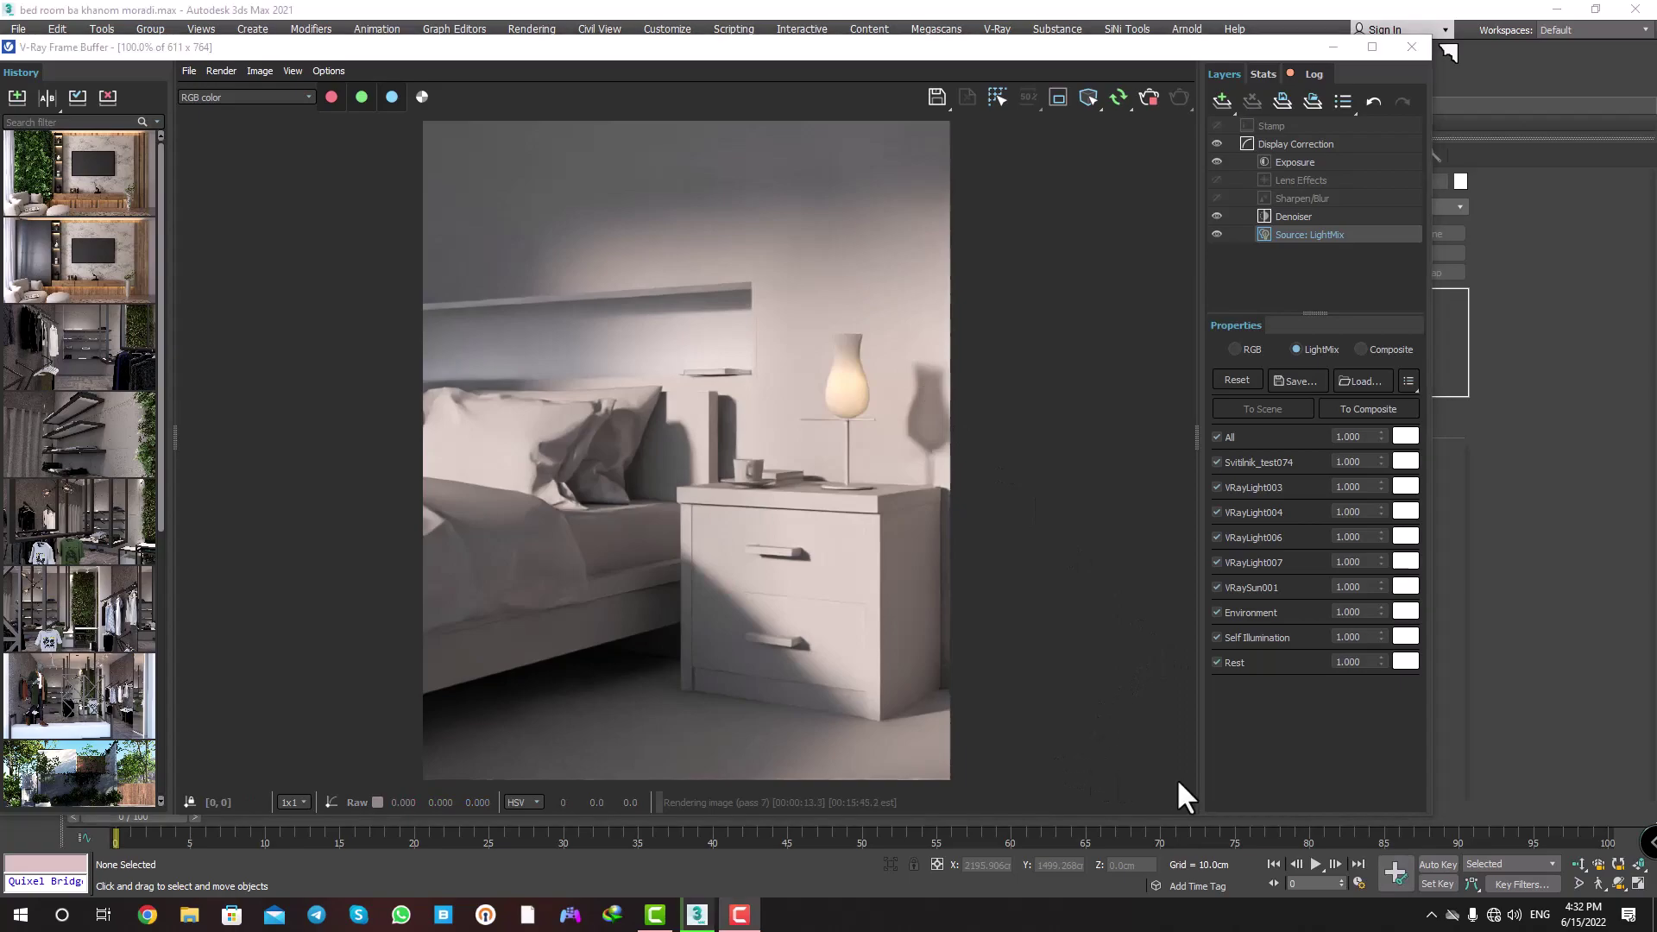
drag(743, 49, 825, 49)
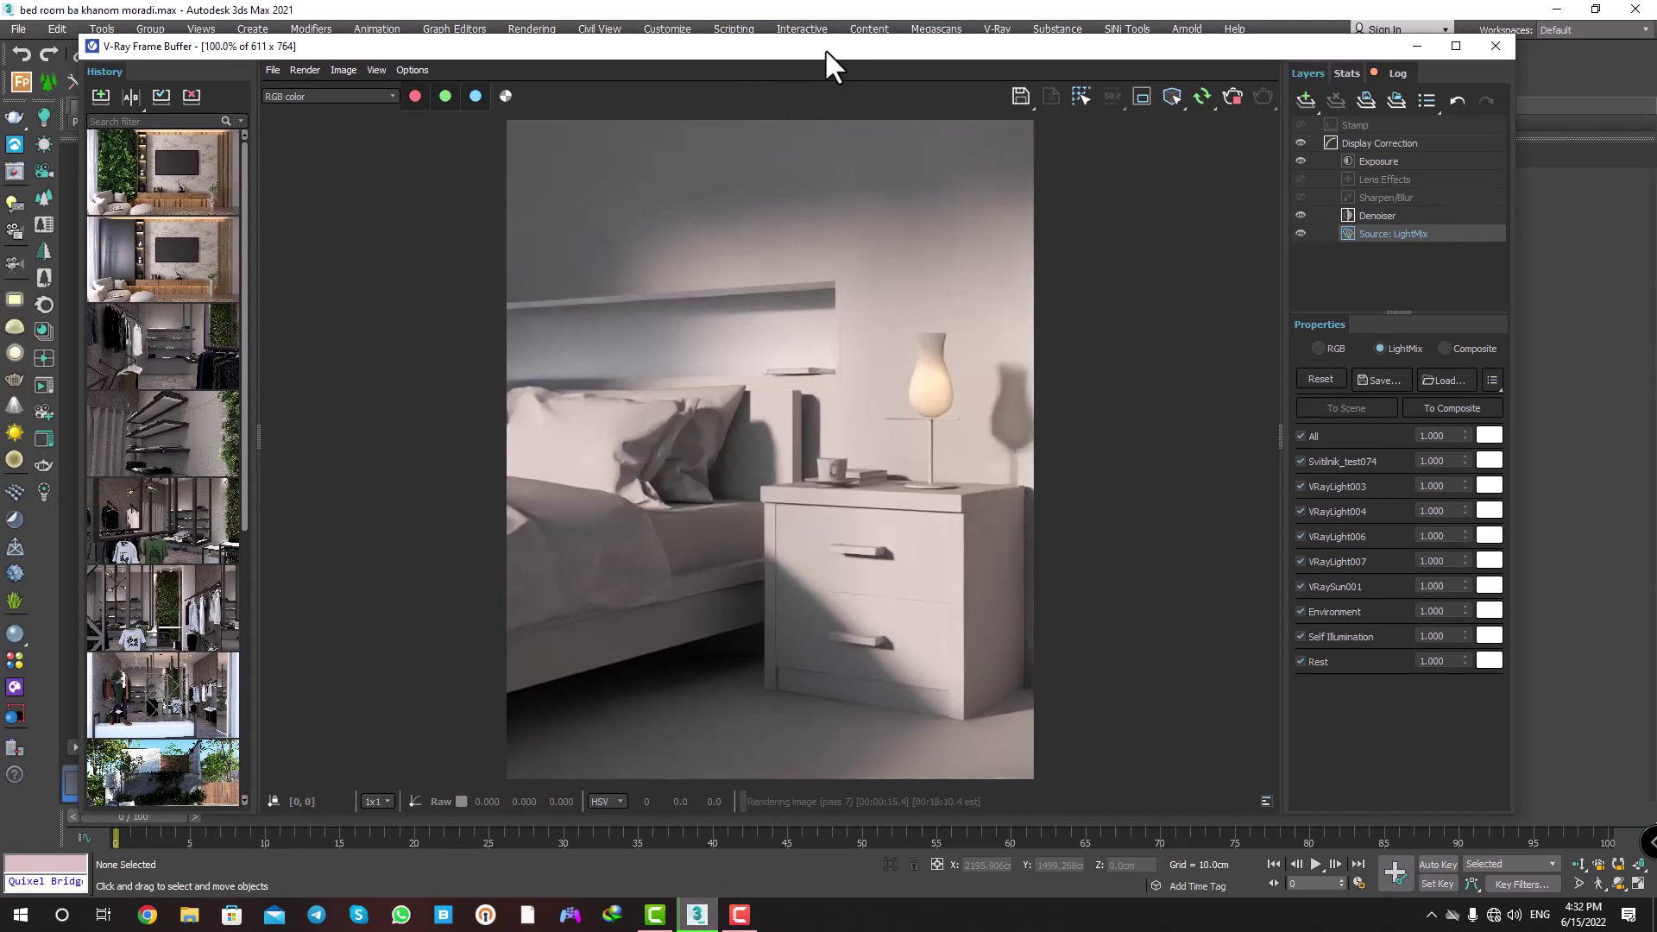
click(1231, 96)
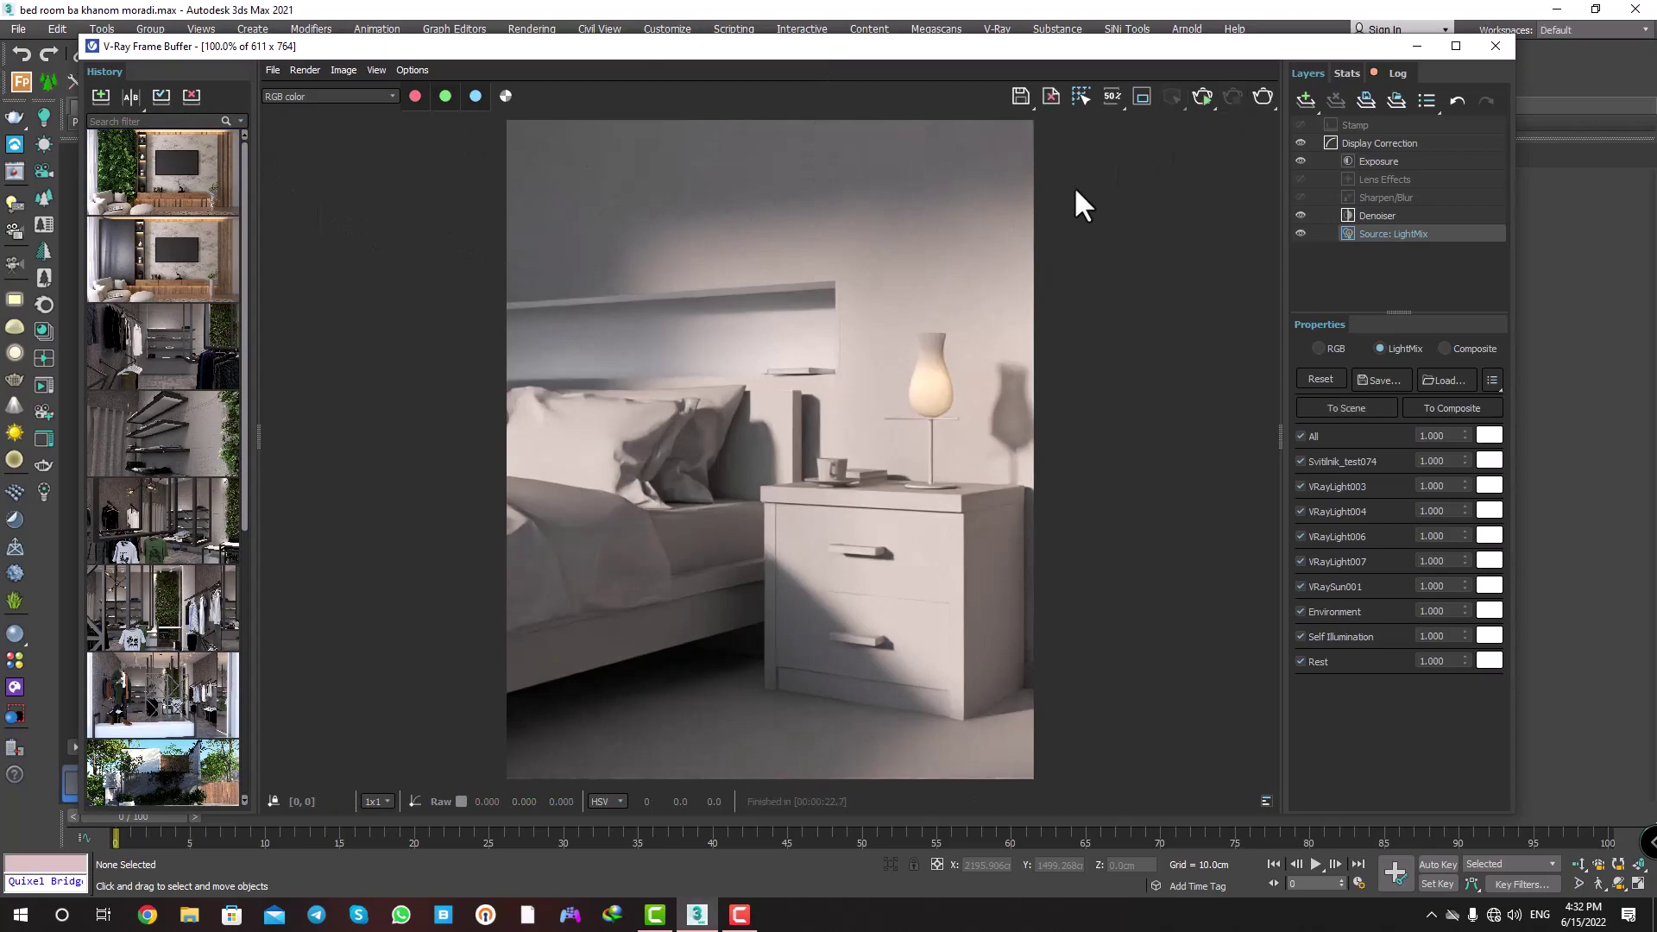
click(96, 95)
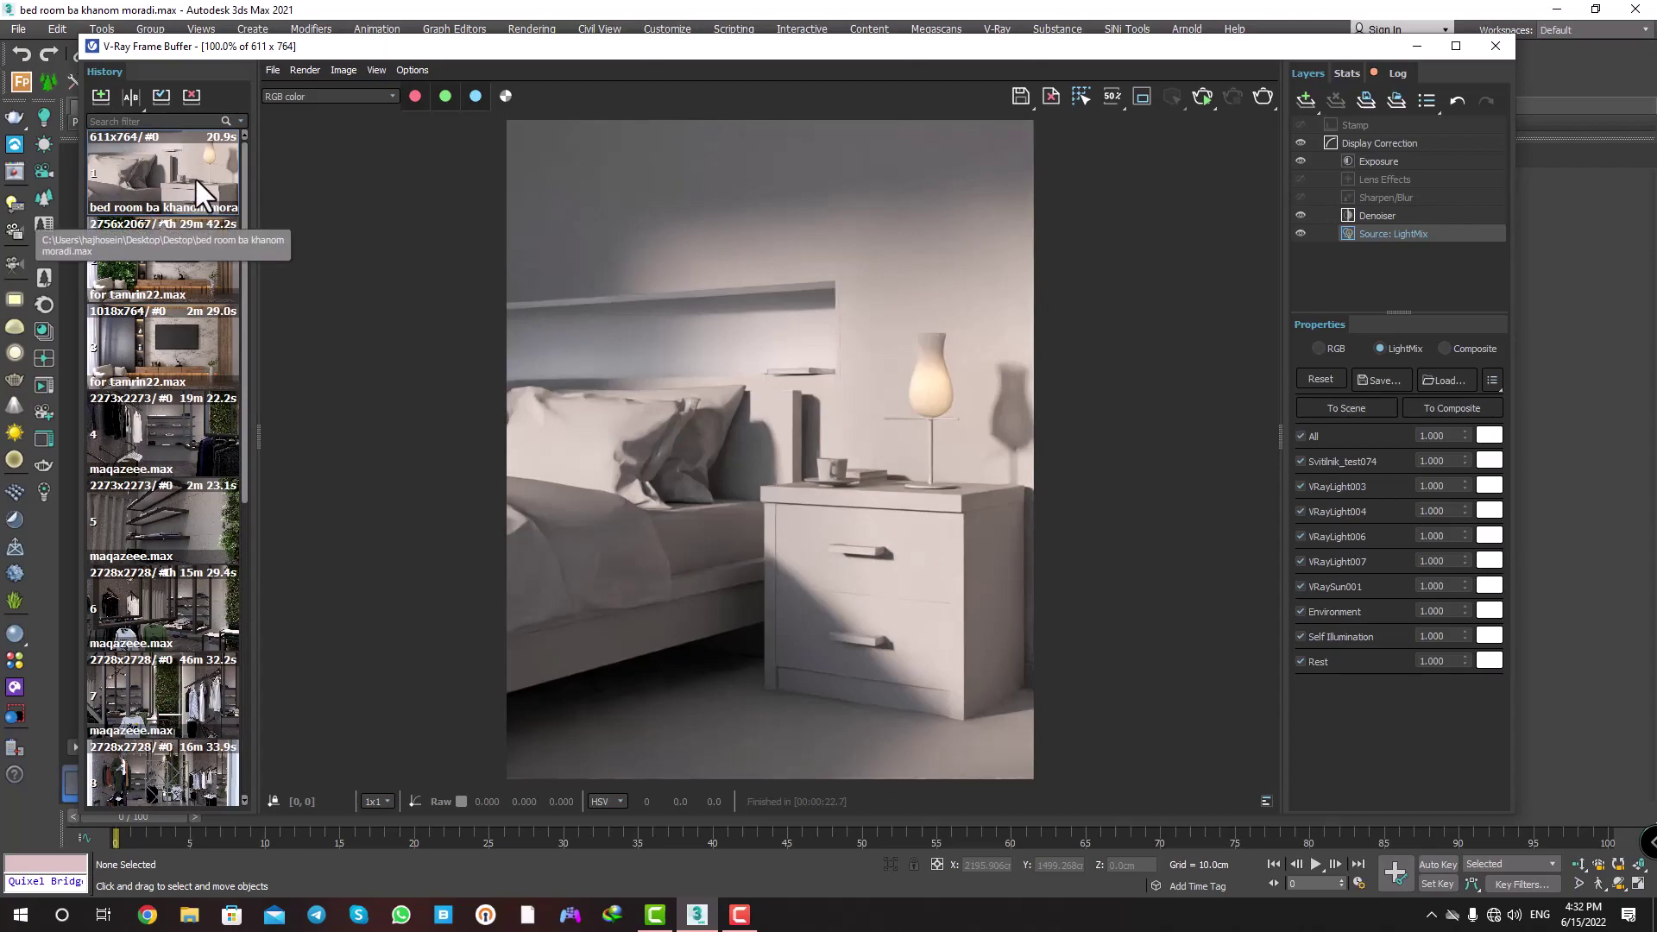
Re-enable Amb. occlusion on Render Setup's GI tab.
drag(625, 50, 587, 89)
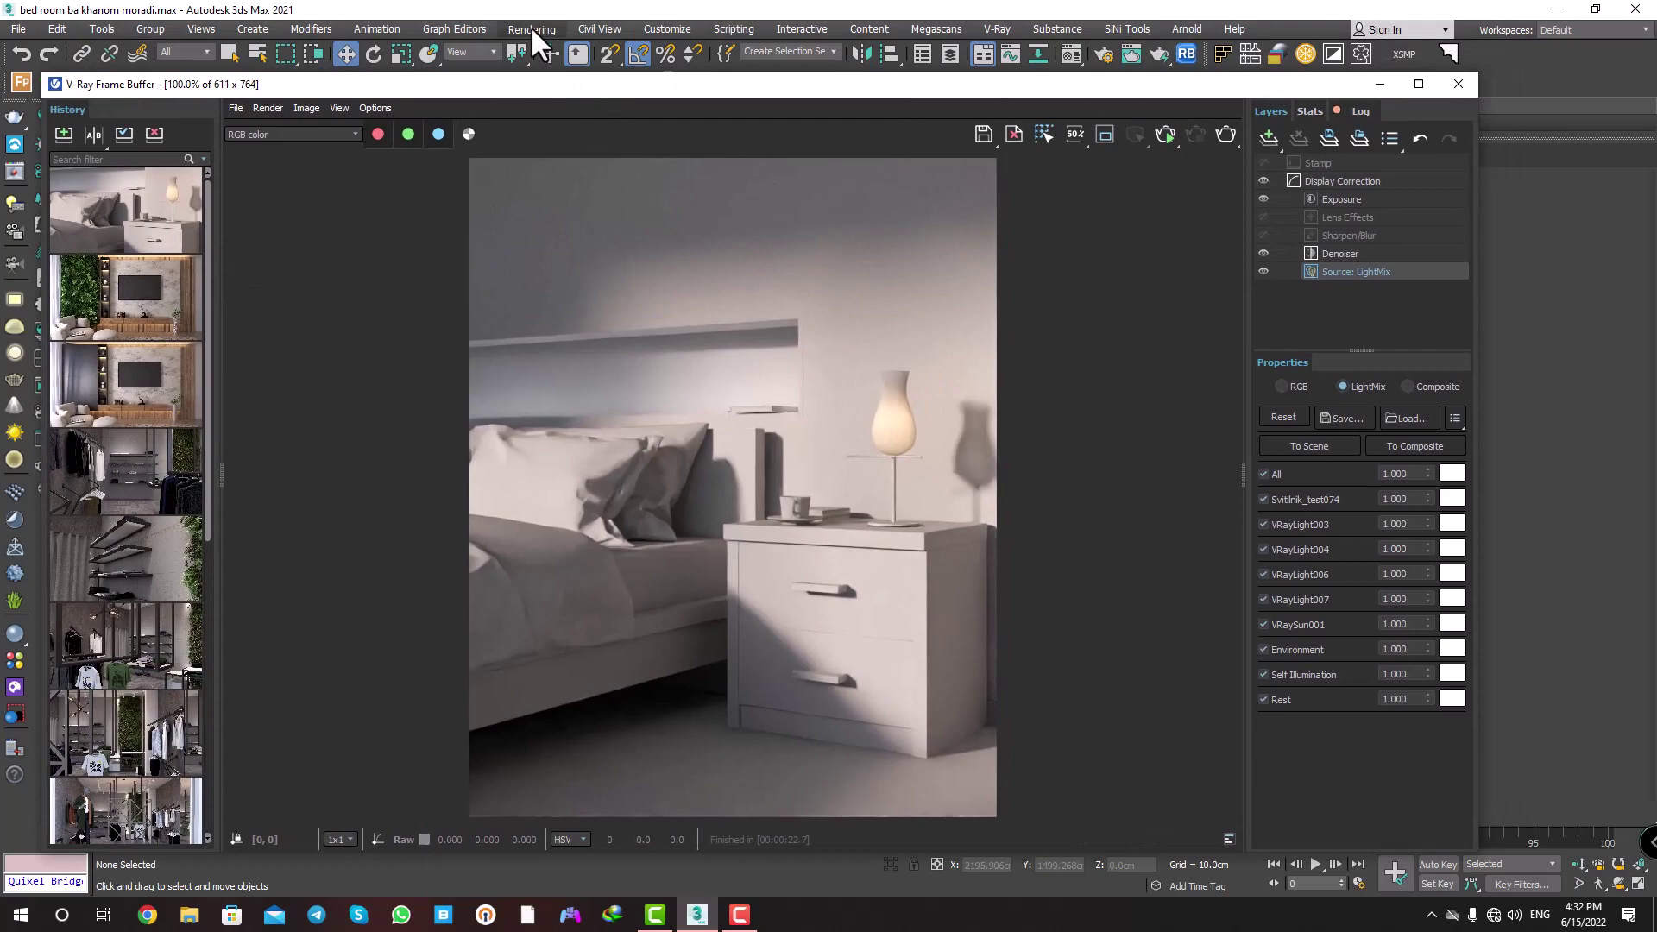
click(531, 28)
click(572, 116)
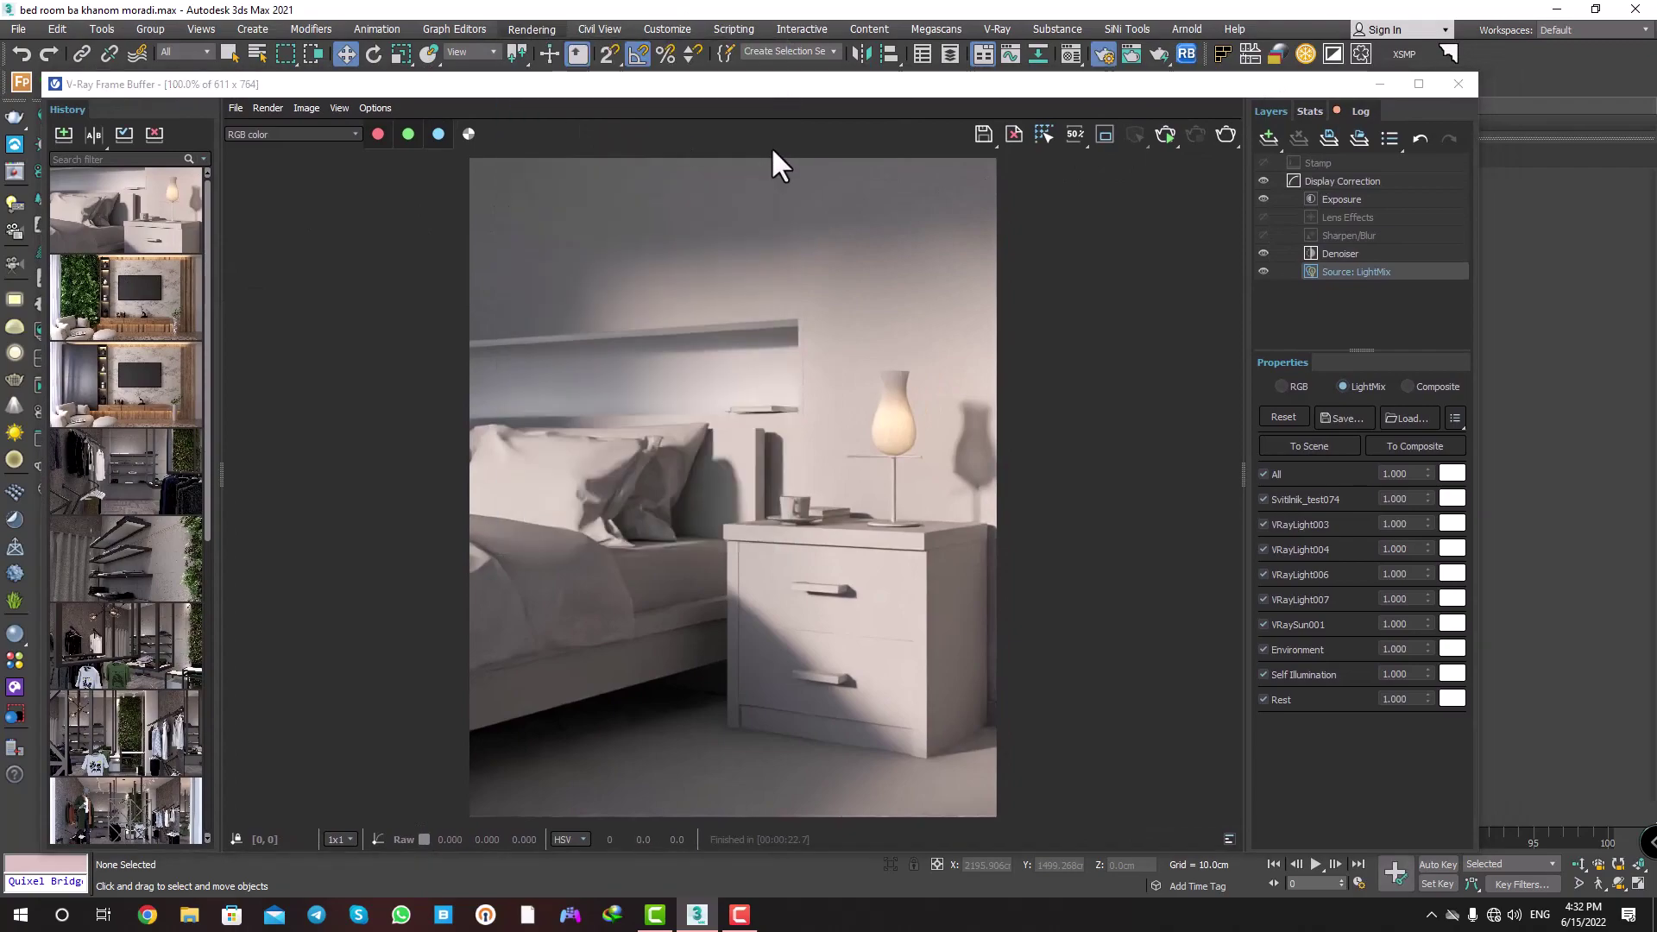
click(684, 254)
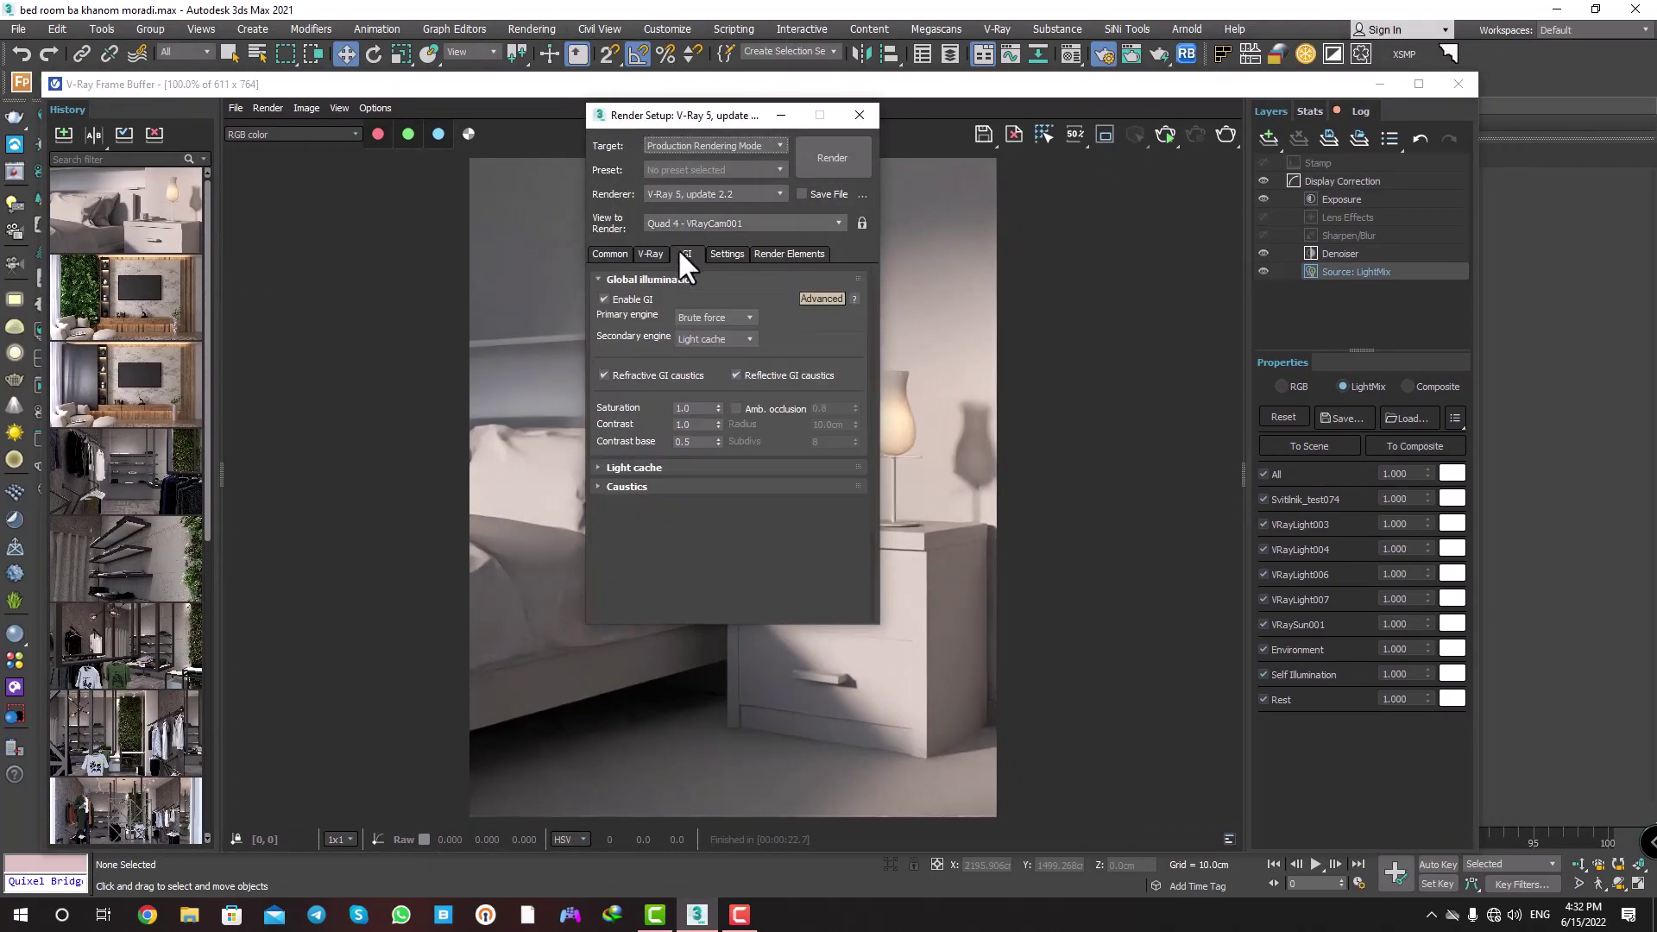
click(735, 409)
click(860, 115)
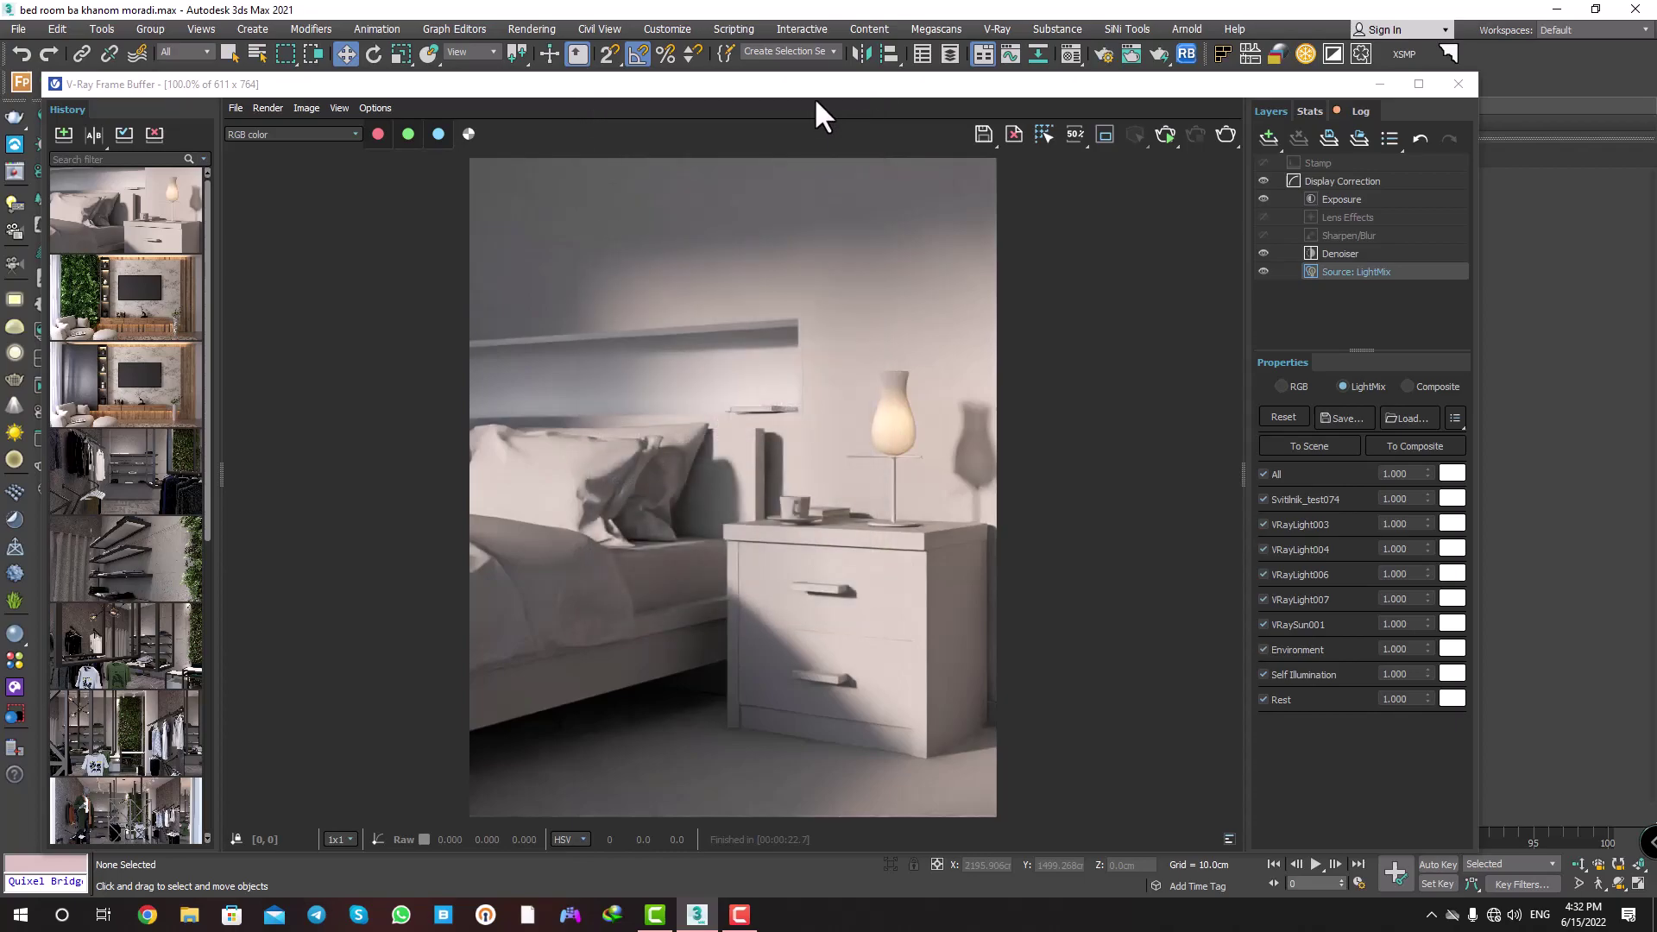
Render the bedside view with occlusion and save the 27.2 s render to history.
drag(815, 90, 835, 53)
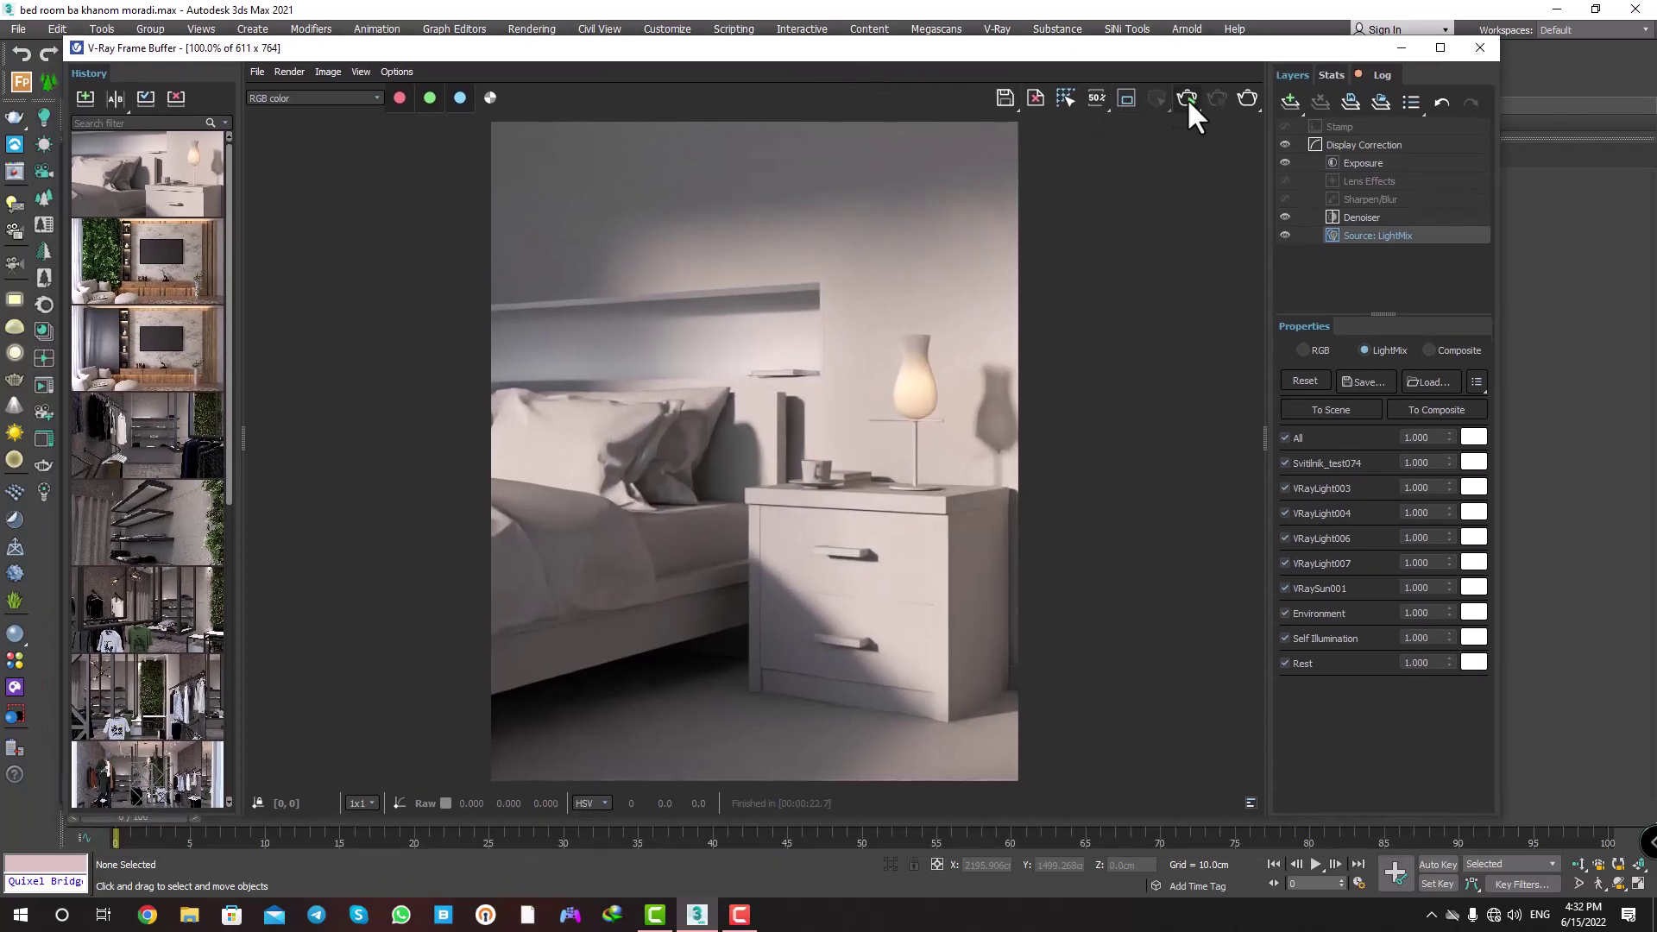
click(1188, 97)
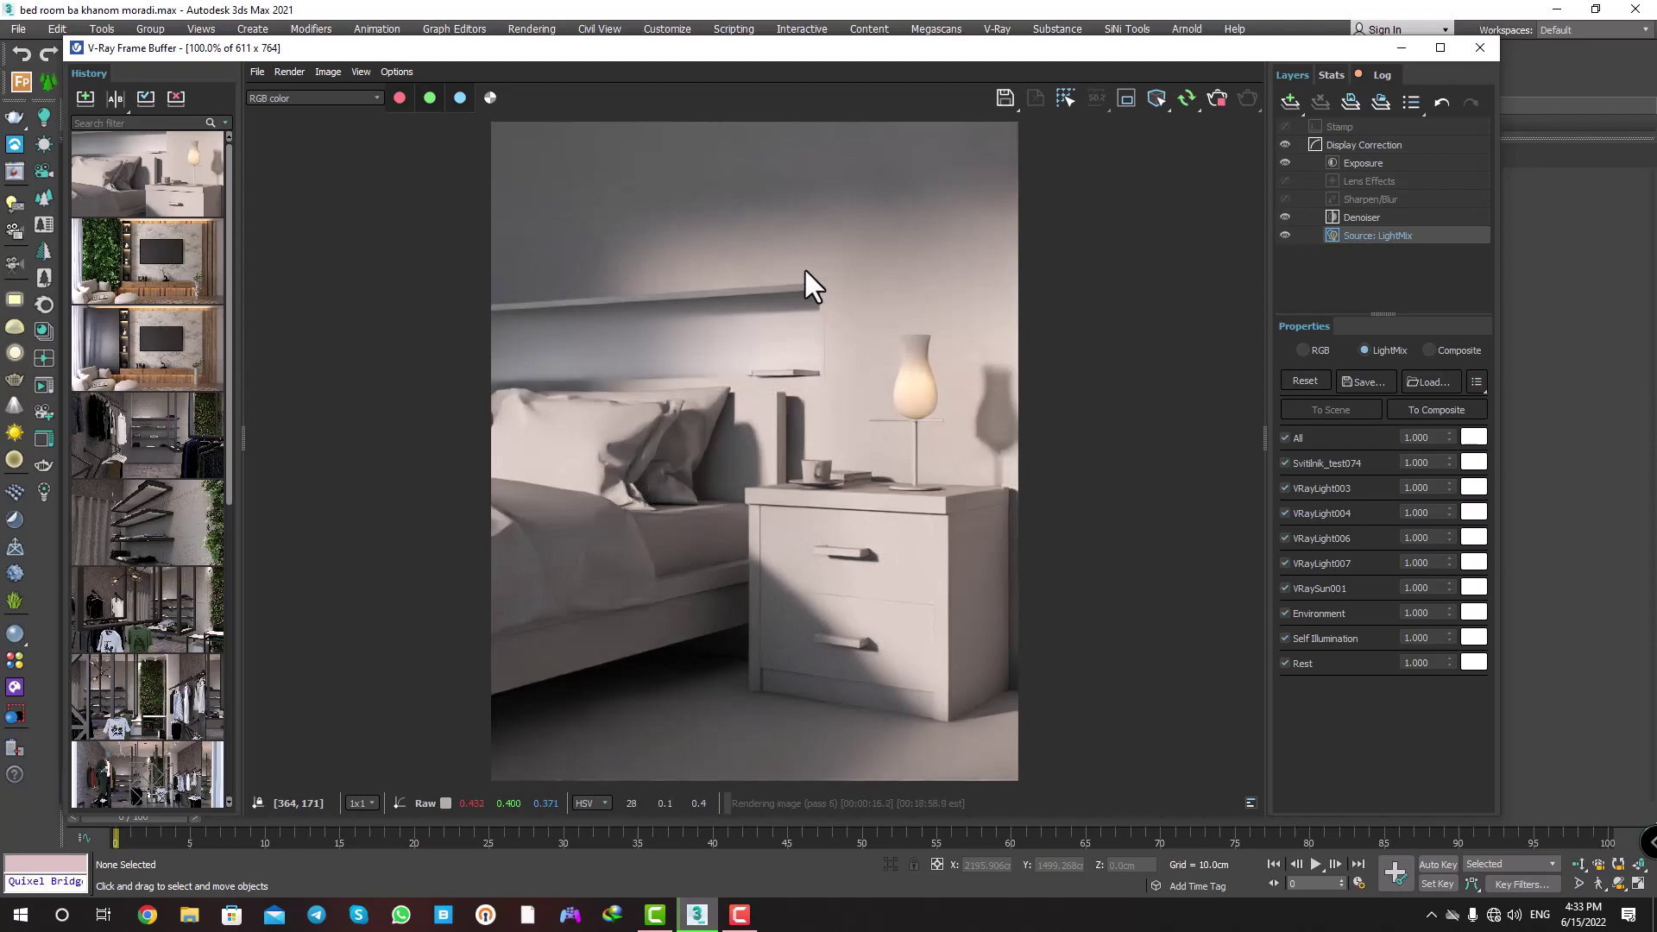
click(1212, 99)
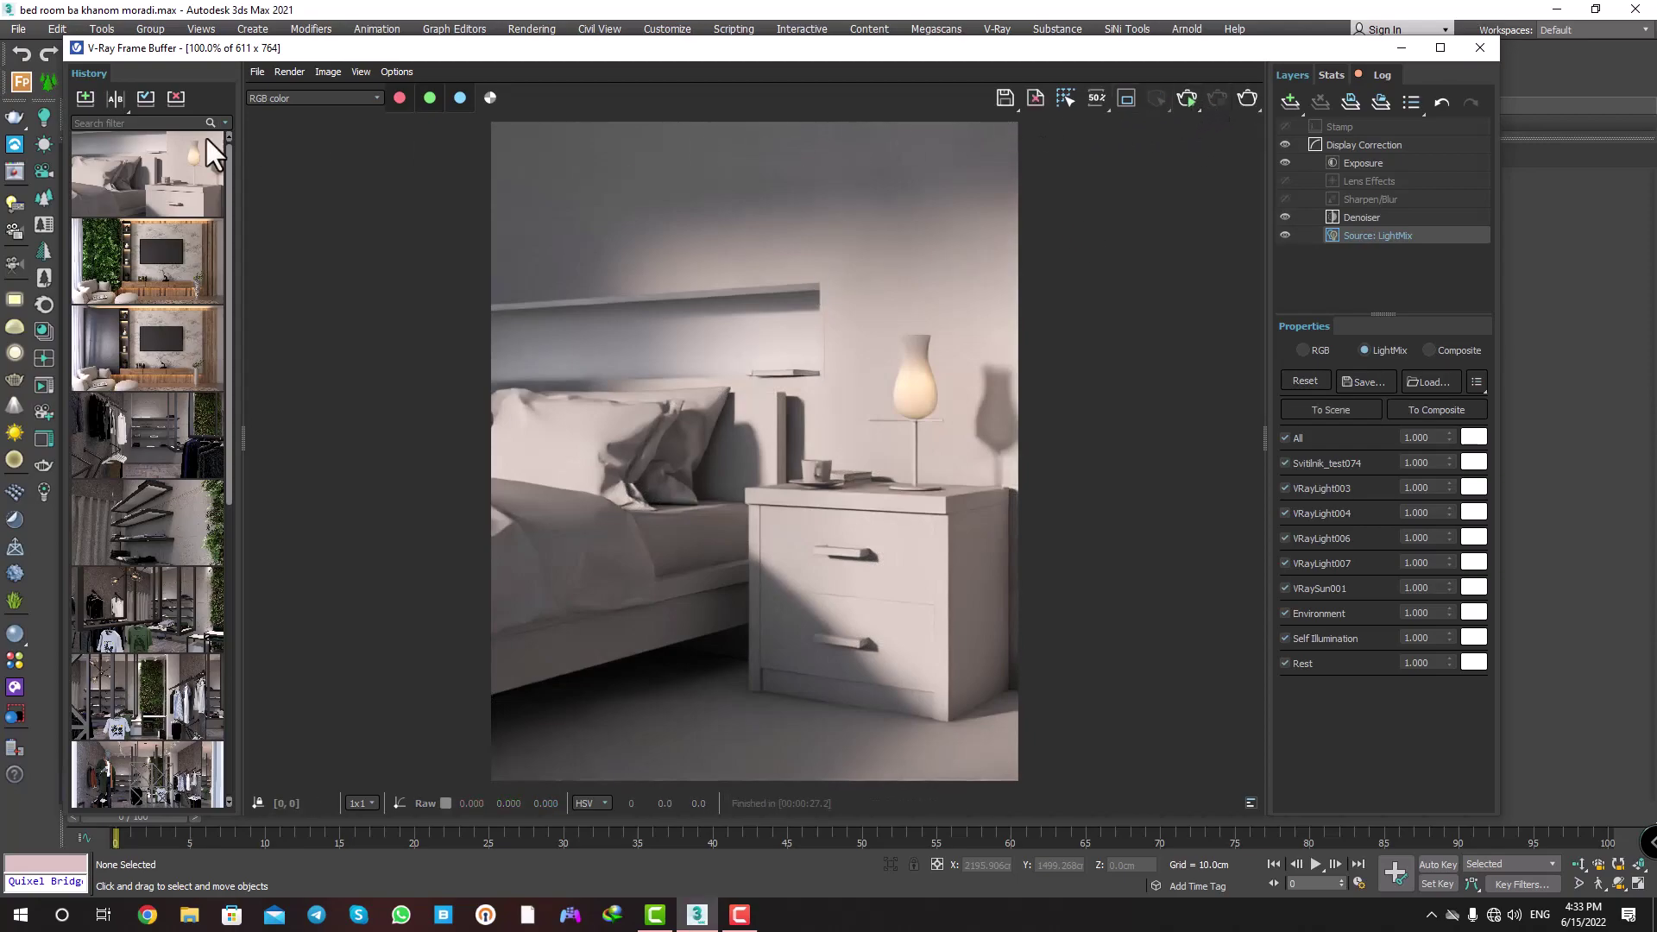
click(85, 93)
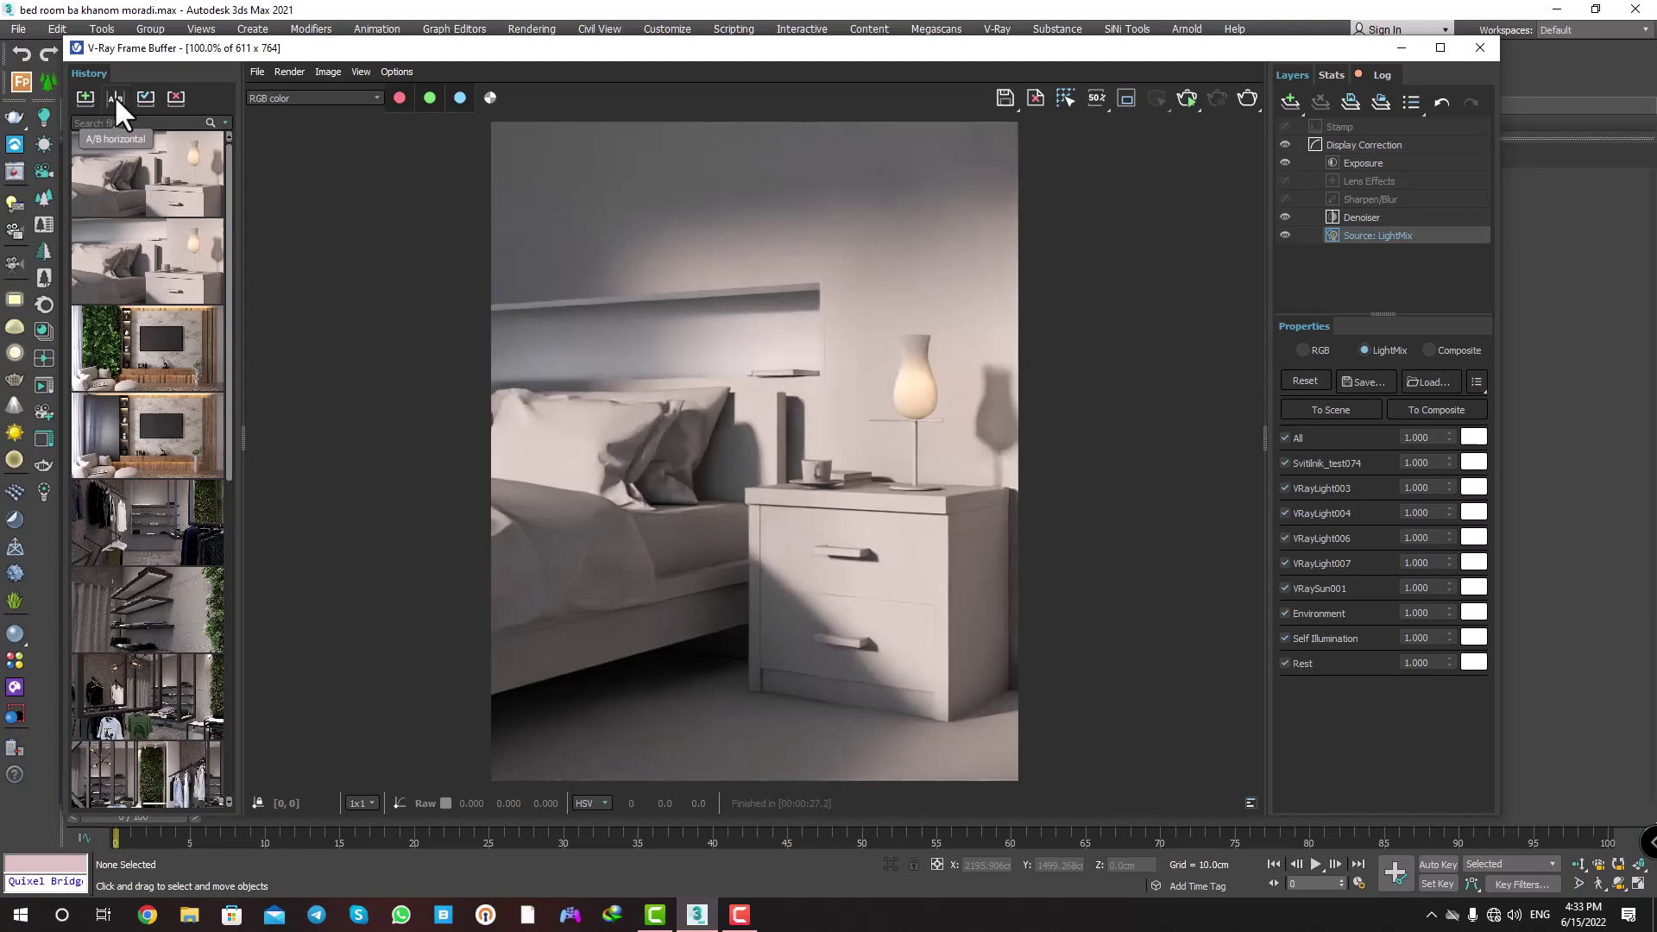
Enable A/B compare with the occlusion render as B and the no-occlusion render as A.
click(113, 95)
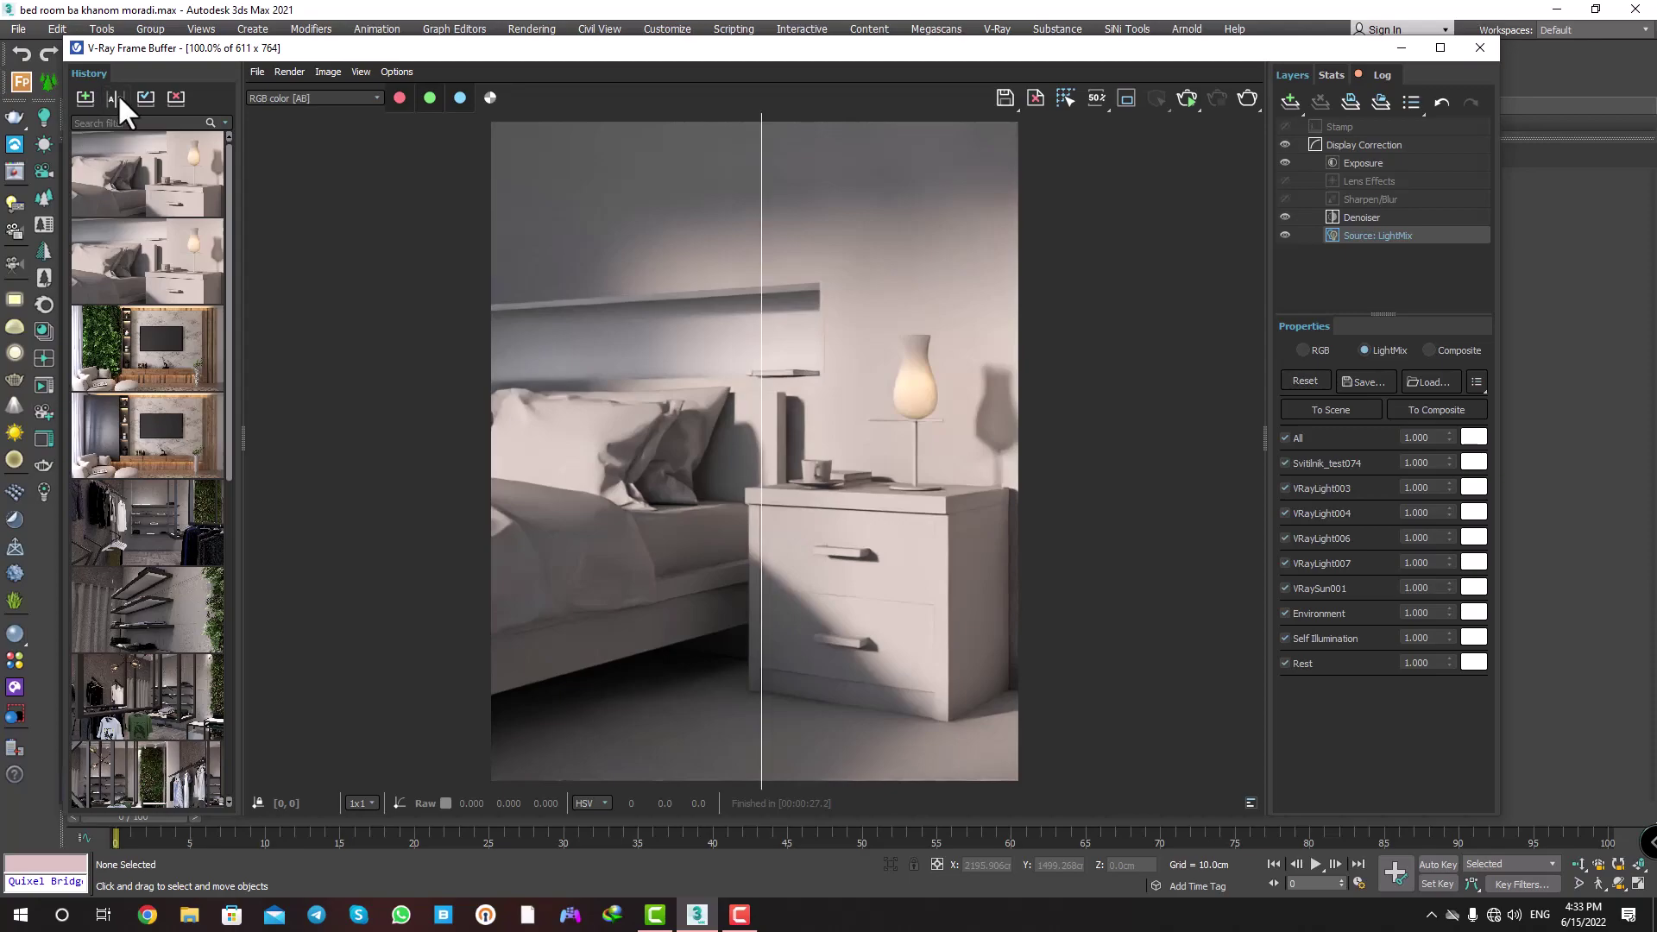
click(194, 184)
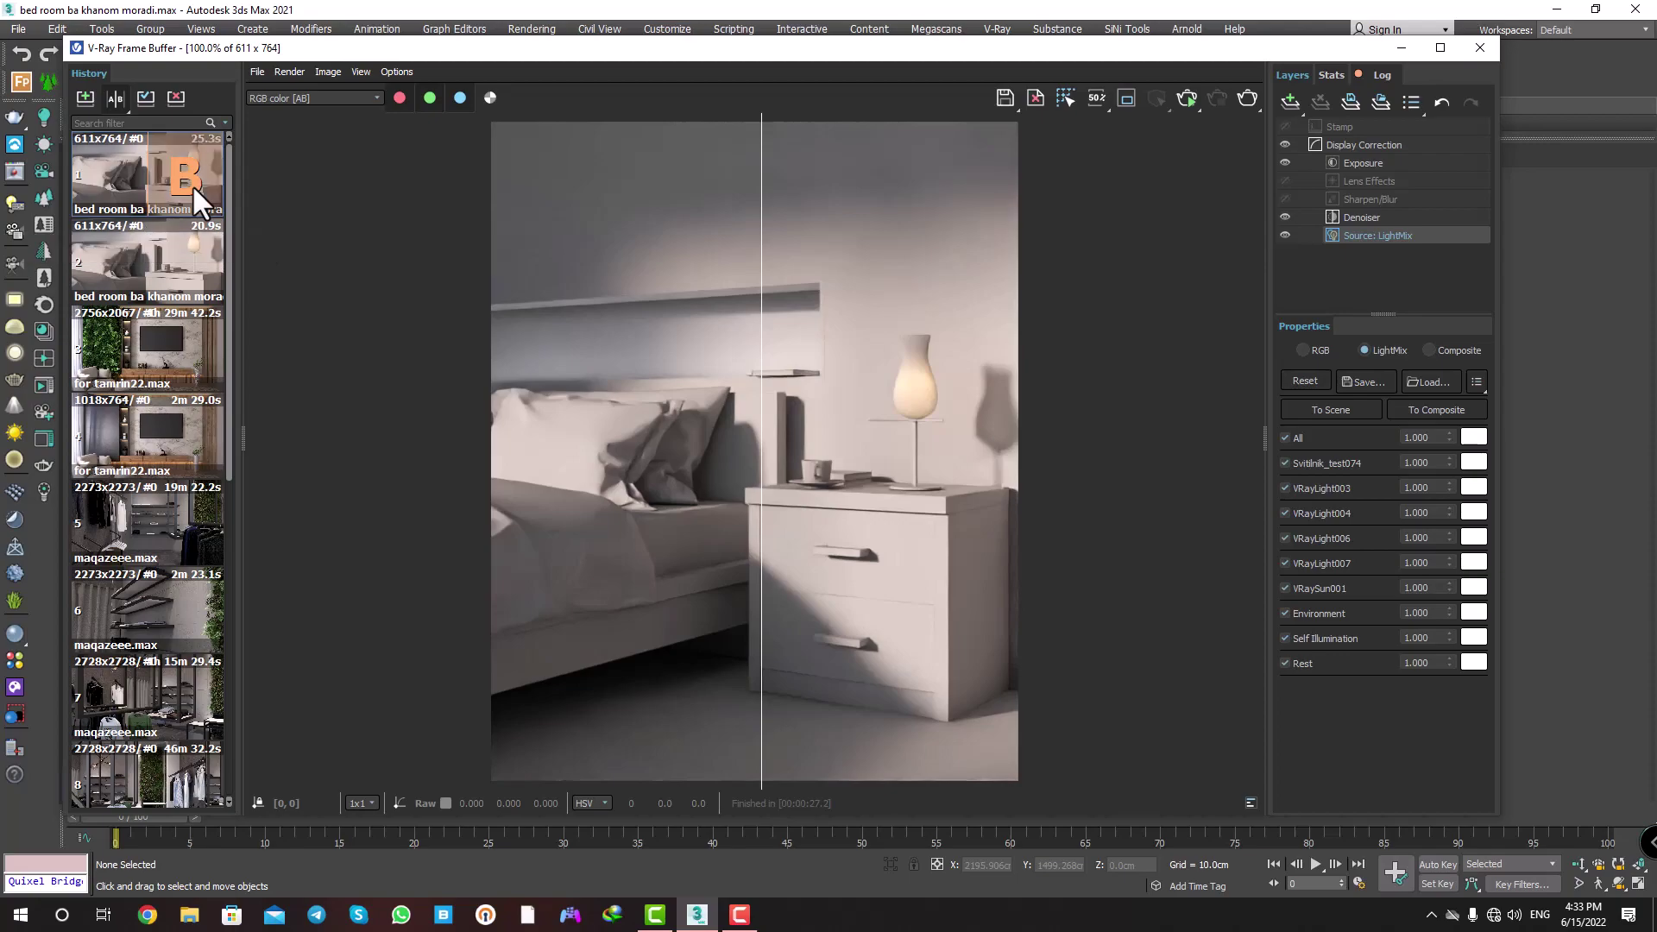
click(111, 265)
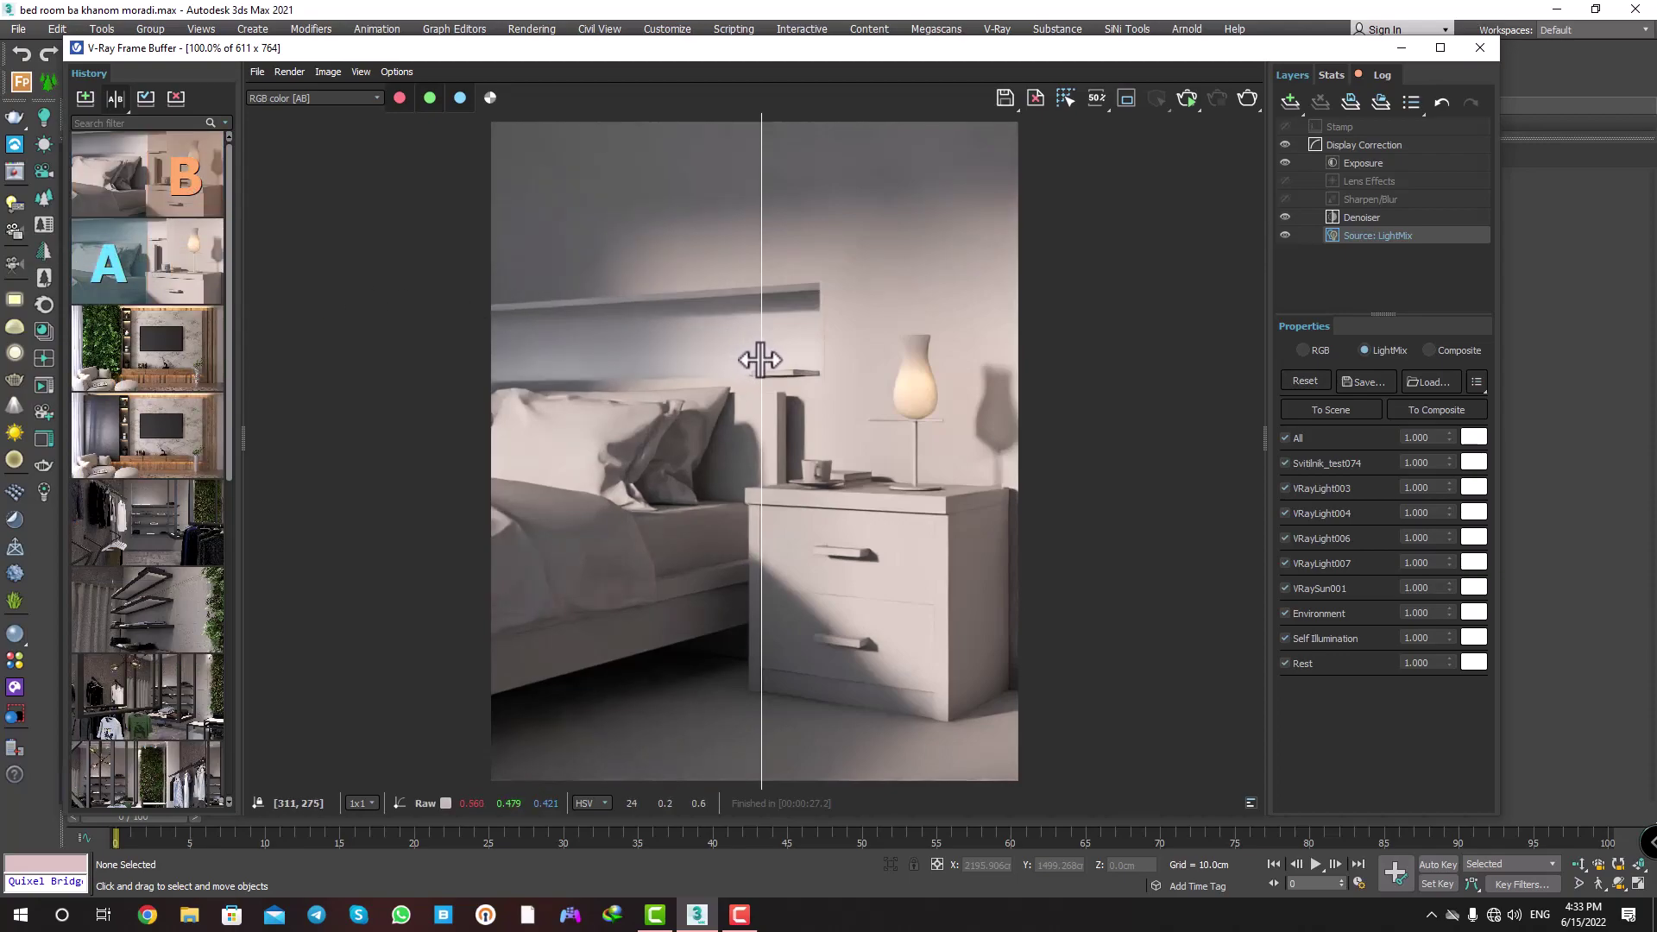
mouse_move(760, 360)
mouse_down()
mouse_move(458, 354)
mouse_move(895, 370)
mouse_move(730, 374)
mouse_up()
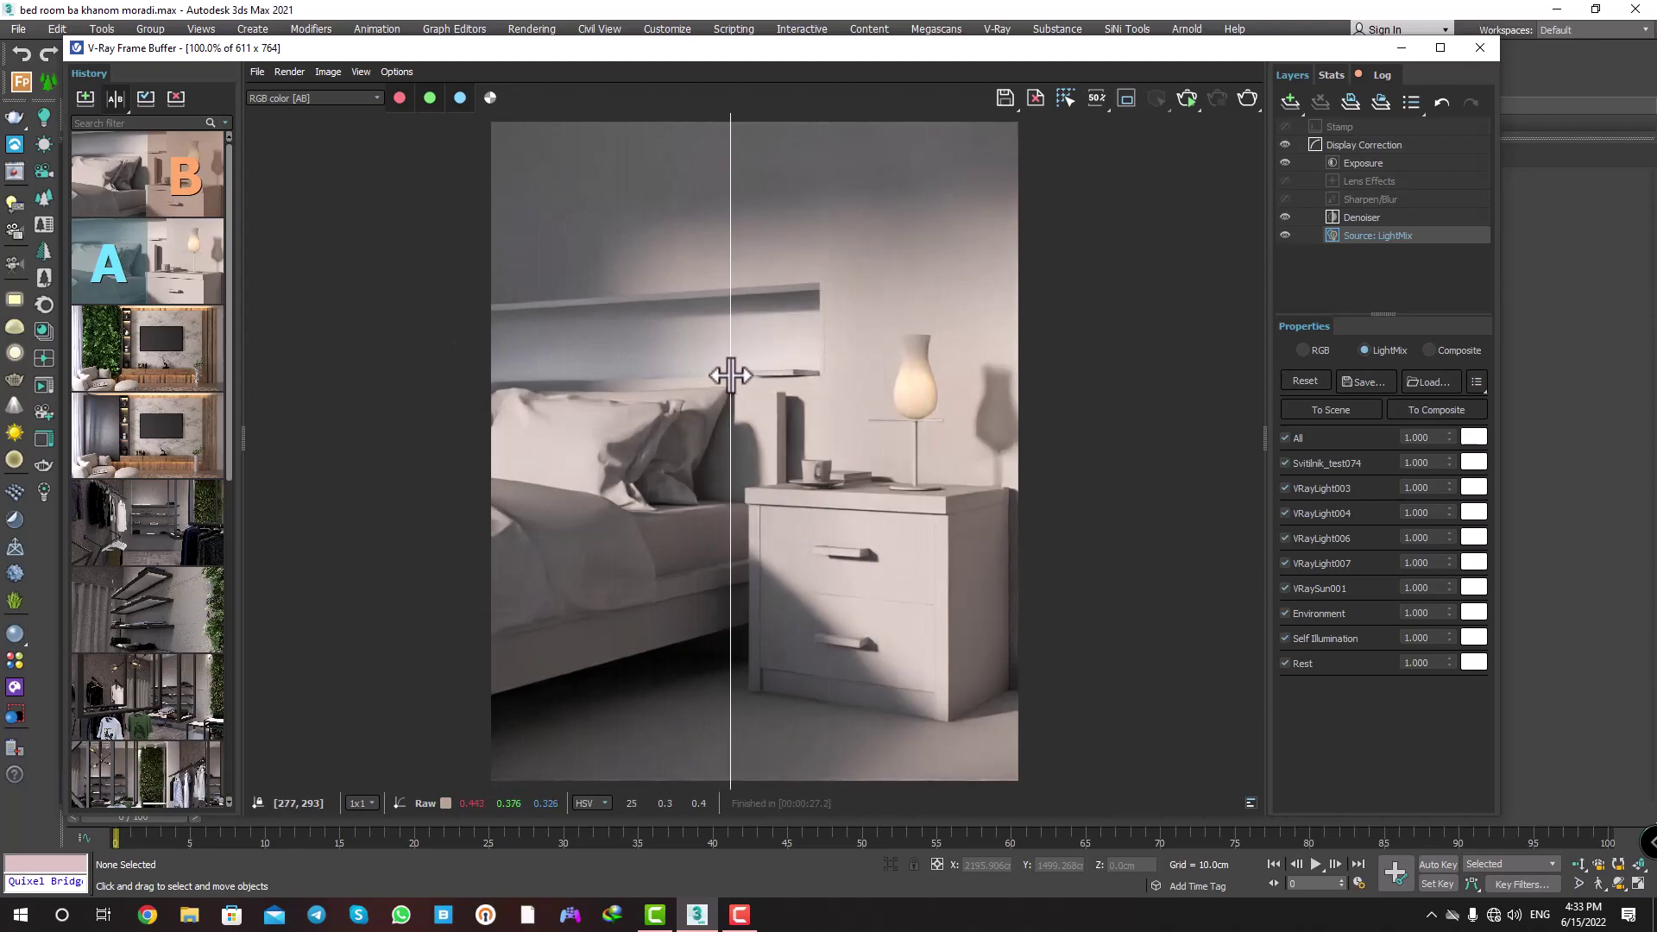
scroll(848, 501, up, 2)
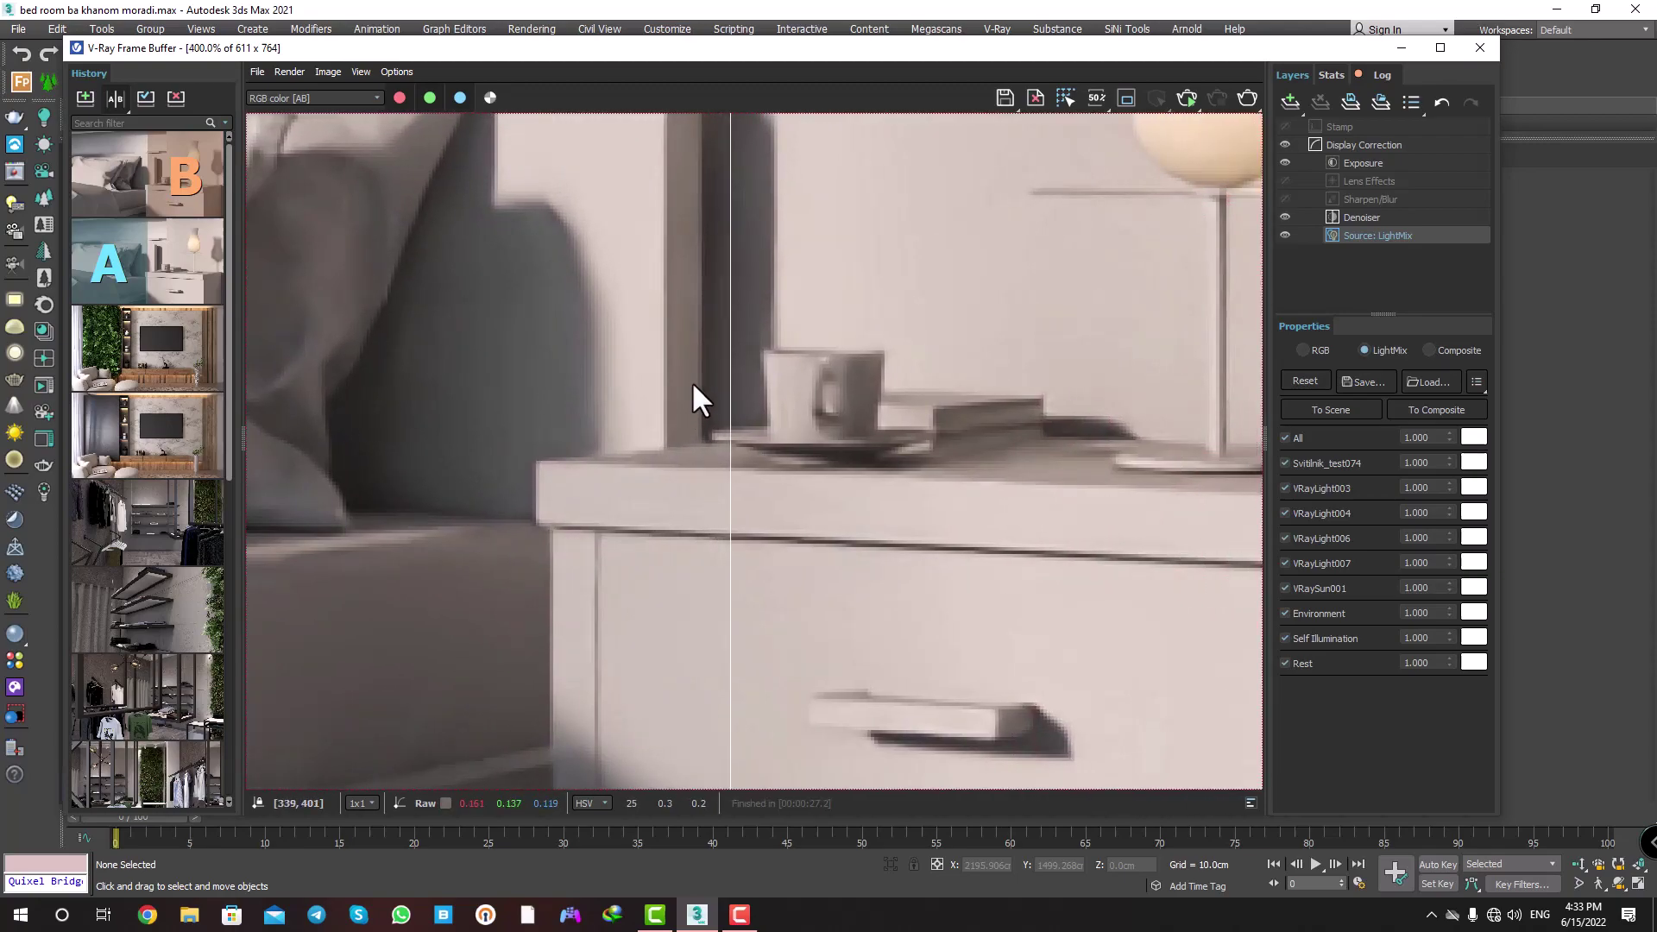
scroll(693, 384, down, 2)
scroll(658, 397, up, 1)
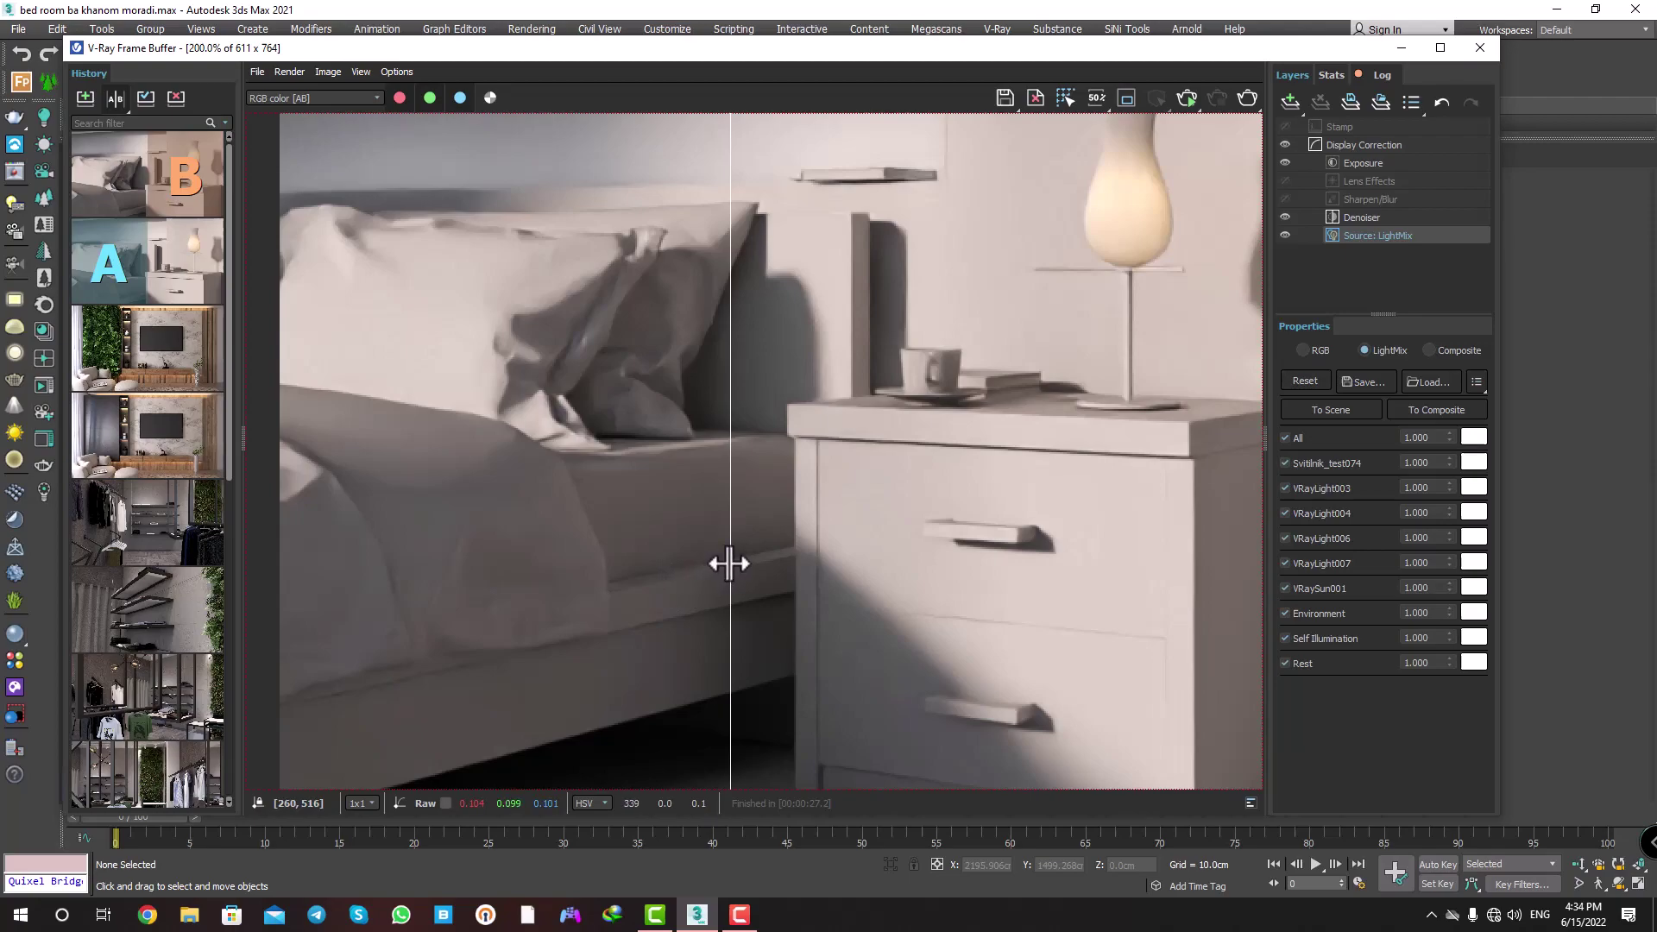
Zoom in and sweep the A/B split across the bed, nightstand and pillows.
drag(731, 564, 529, 484)
scroll(529, 319, up, 1)
middle_drag(641, 354, 553, 469)
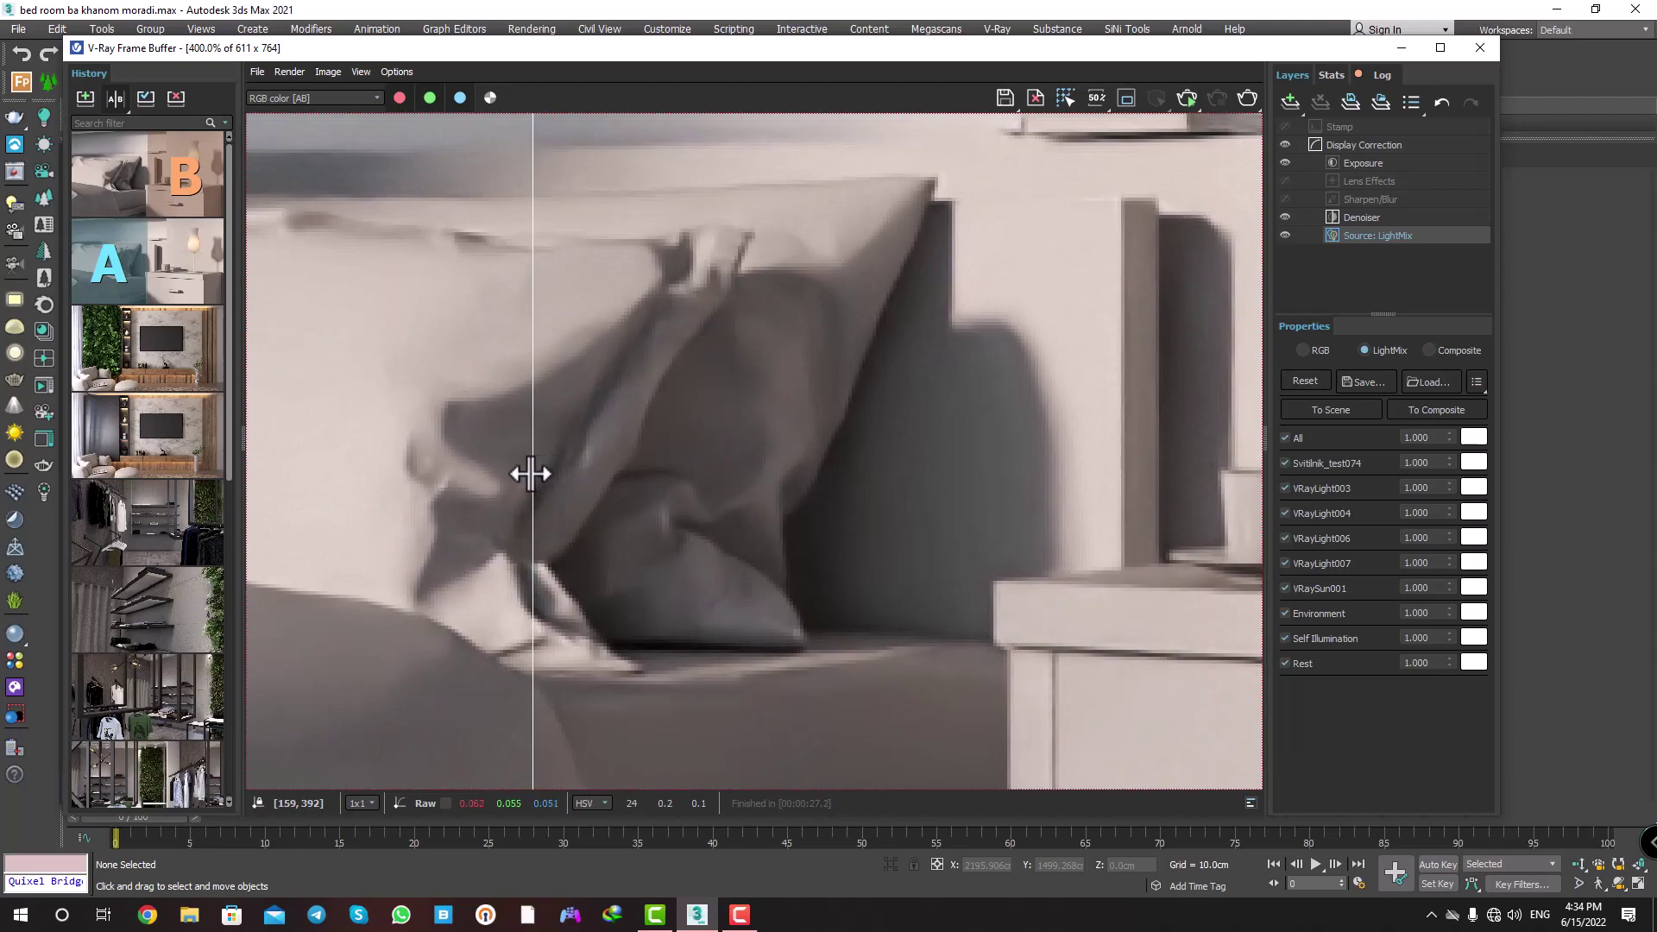
drag(530, 473, 318, 492)
scroll(629, 466, down, 1)
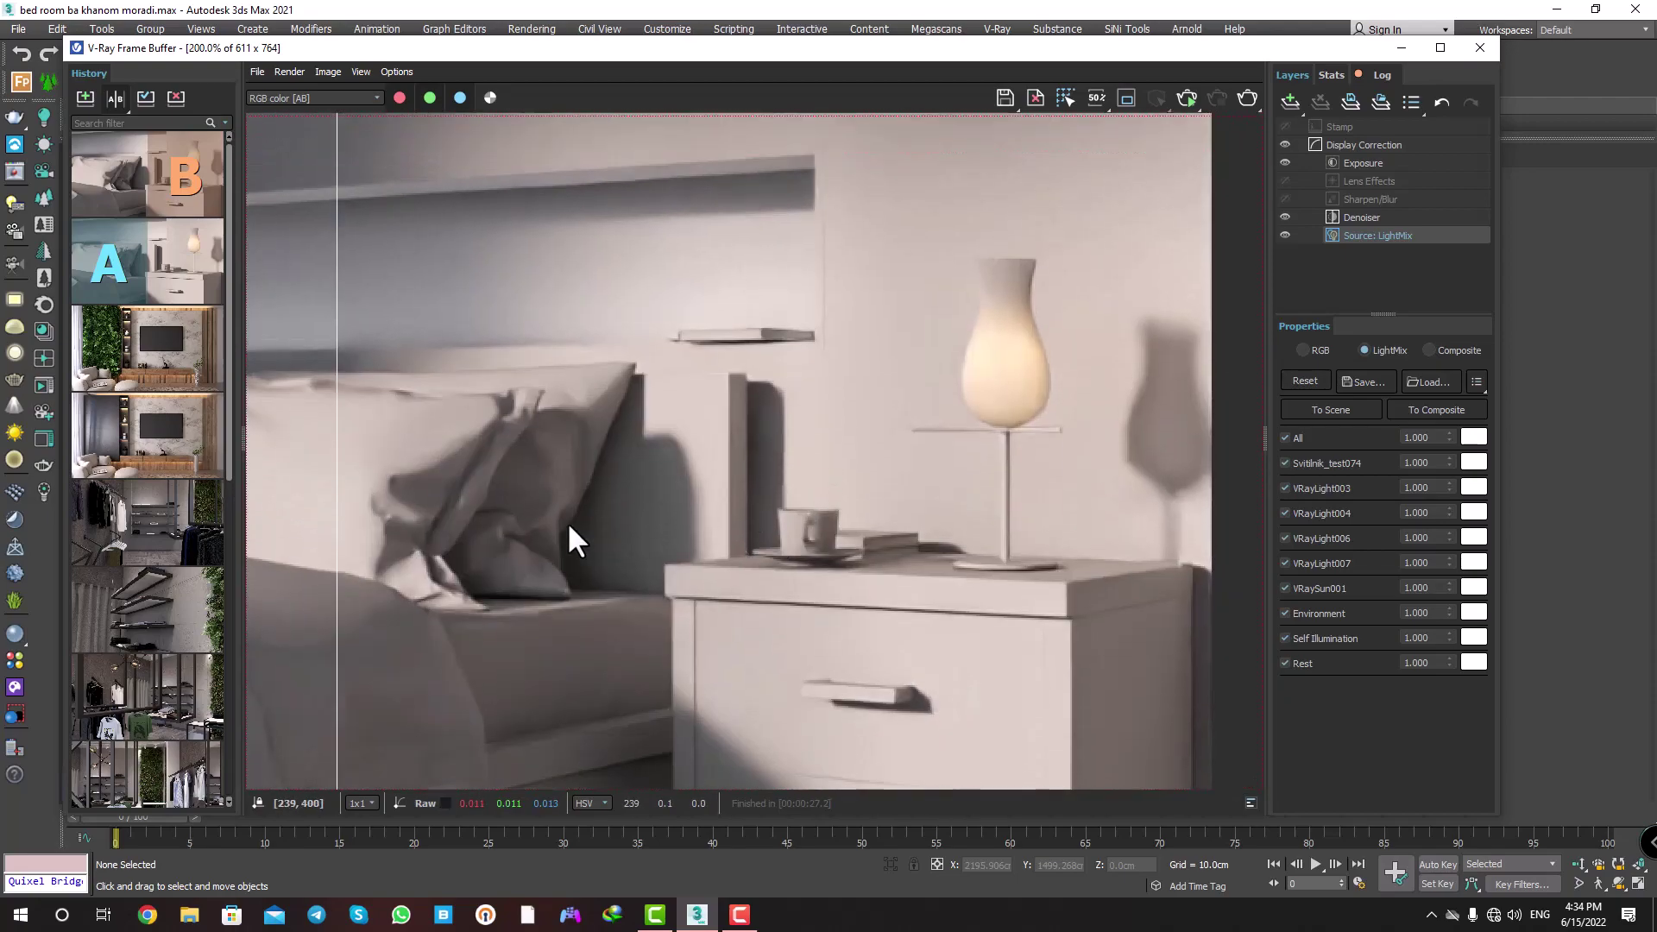
scroll(913, 553, up, 1)
Compare the cup, lamp base and nightstand shadow detail between the two renders.
middle_drag(913, 552, 500, 500)
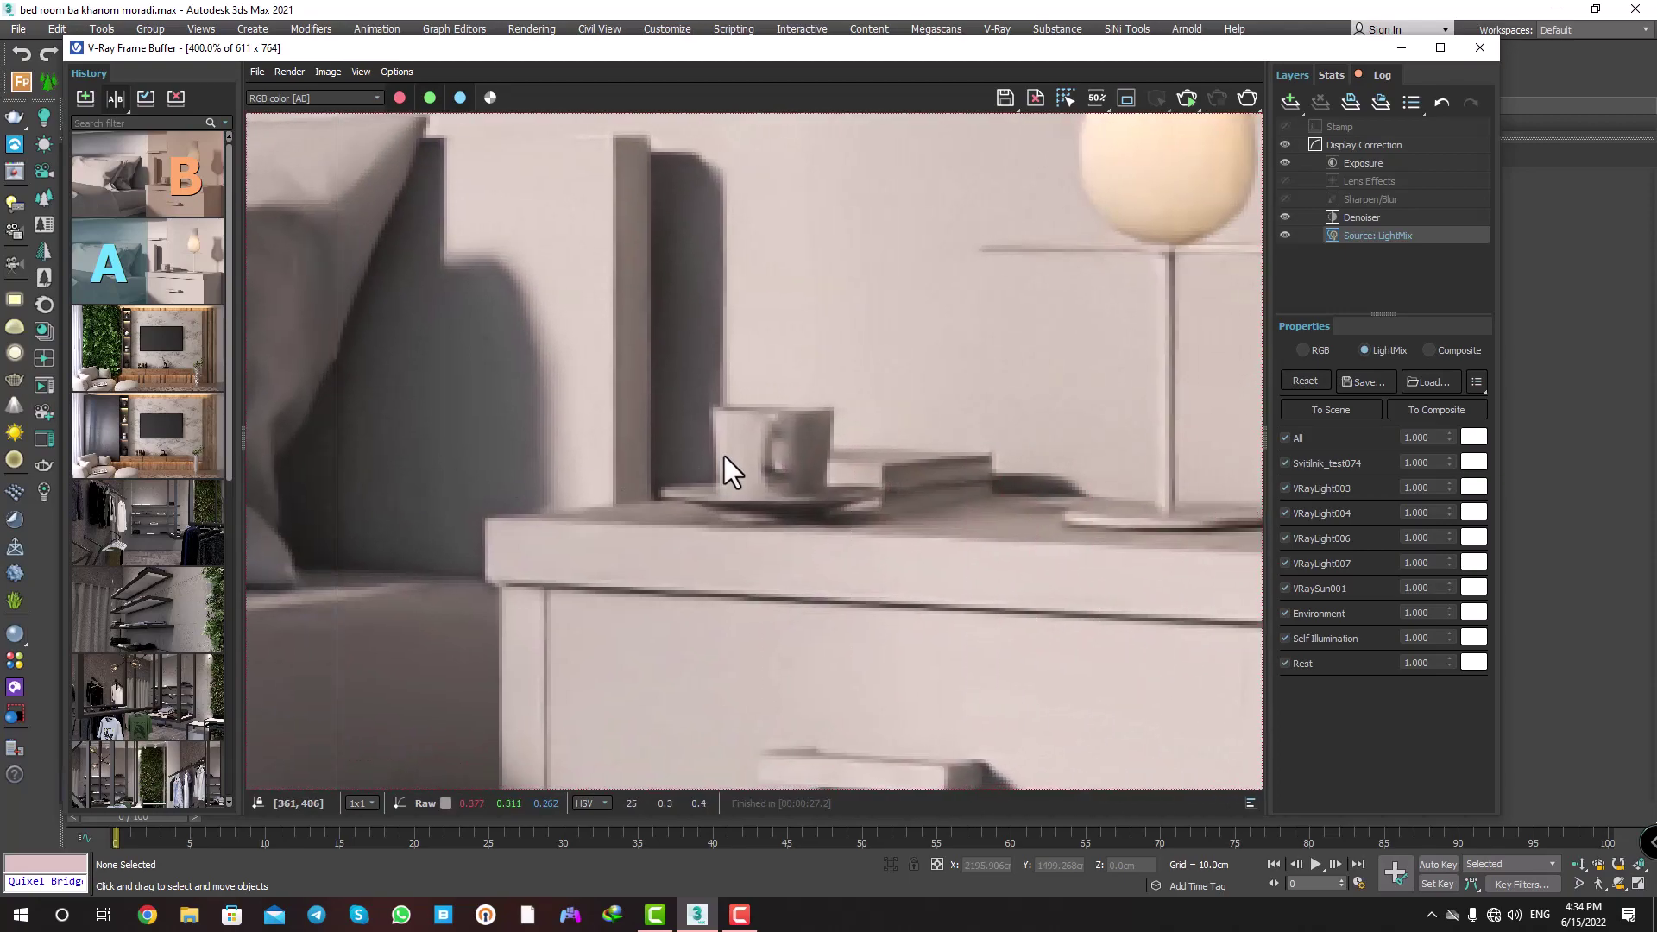
scroll(723, 466, down, 1)
scroll(803, 518, up, 1)
middle_drag(841, 496, 656, 470)
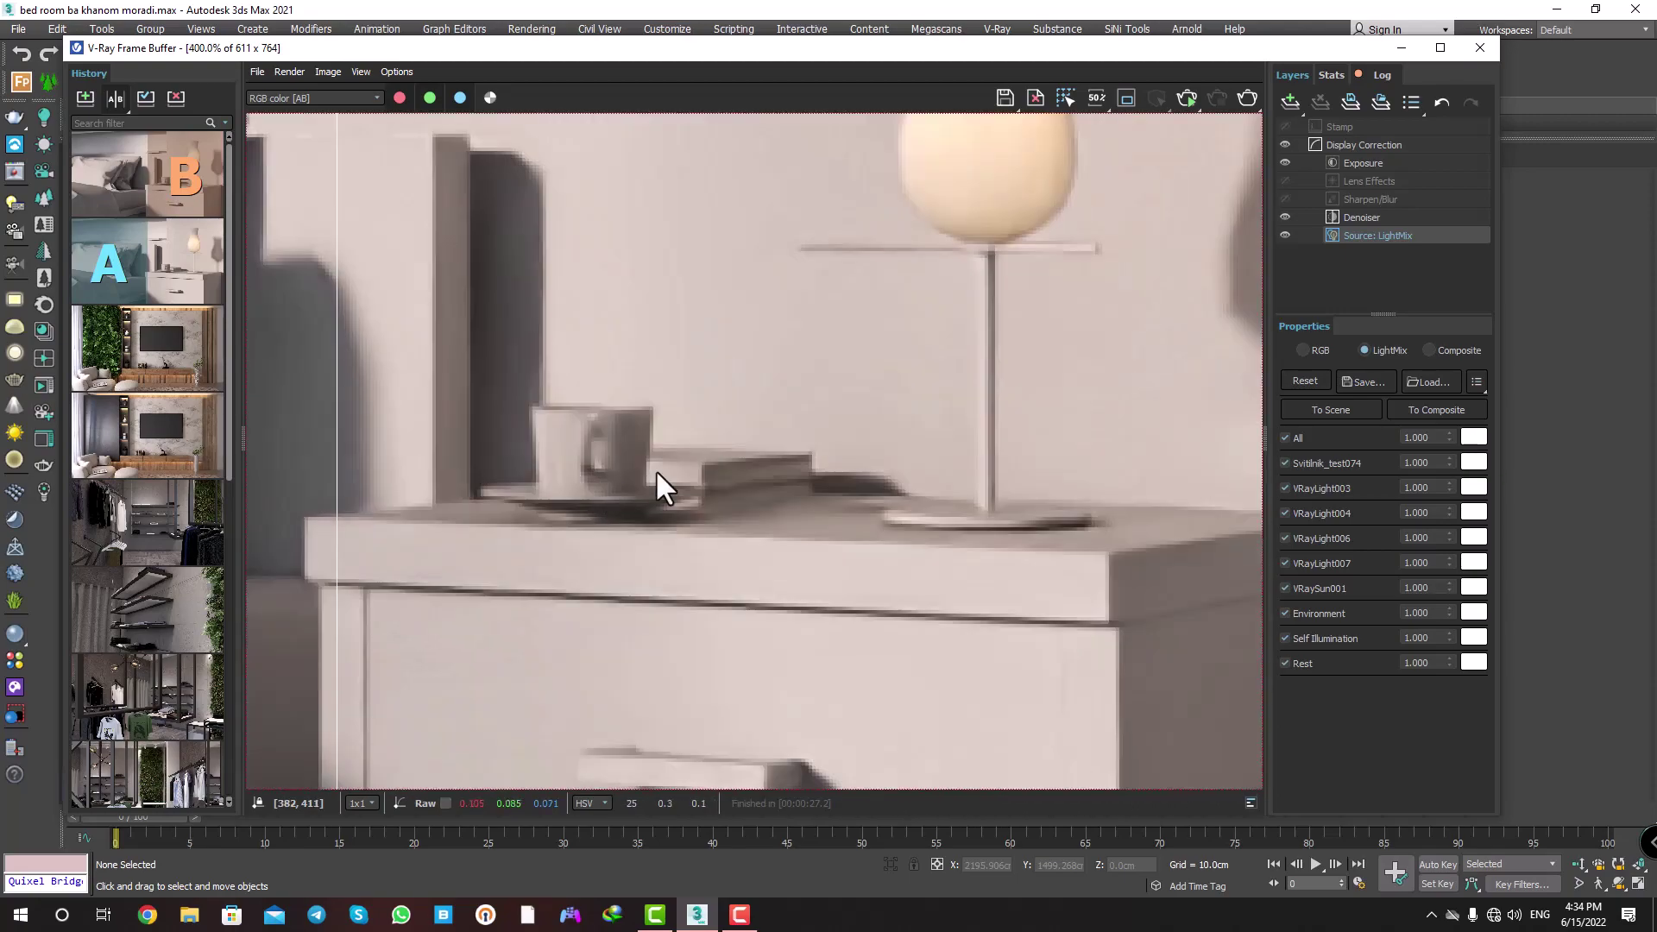
drag(329, 489, 858, 499)
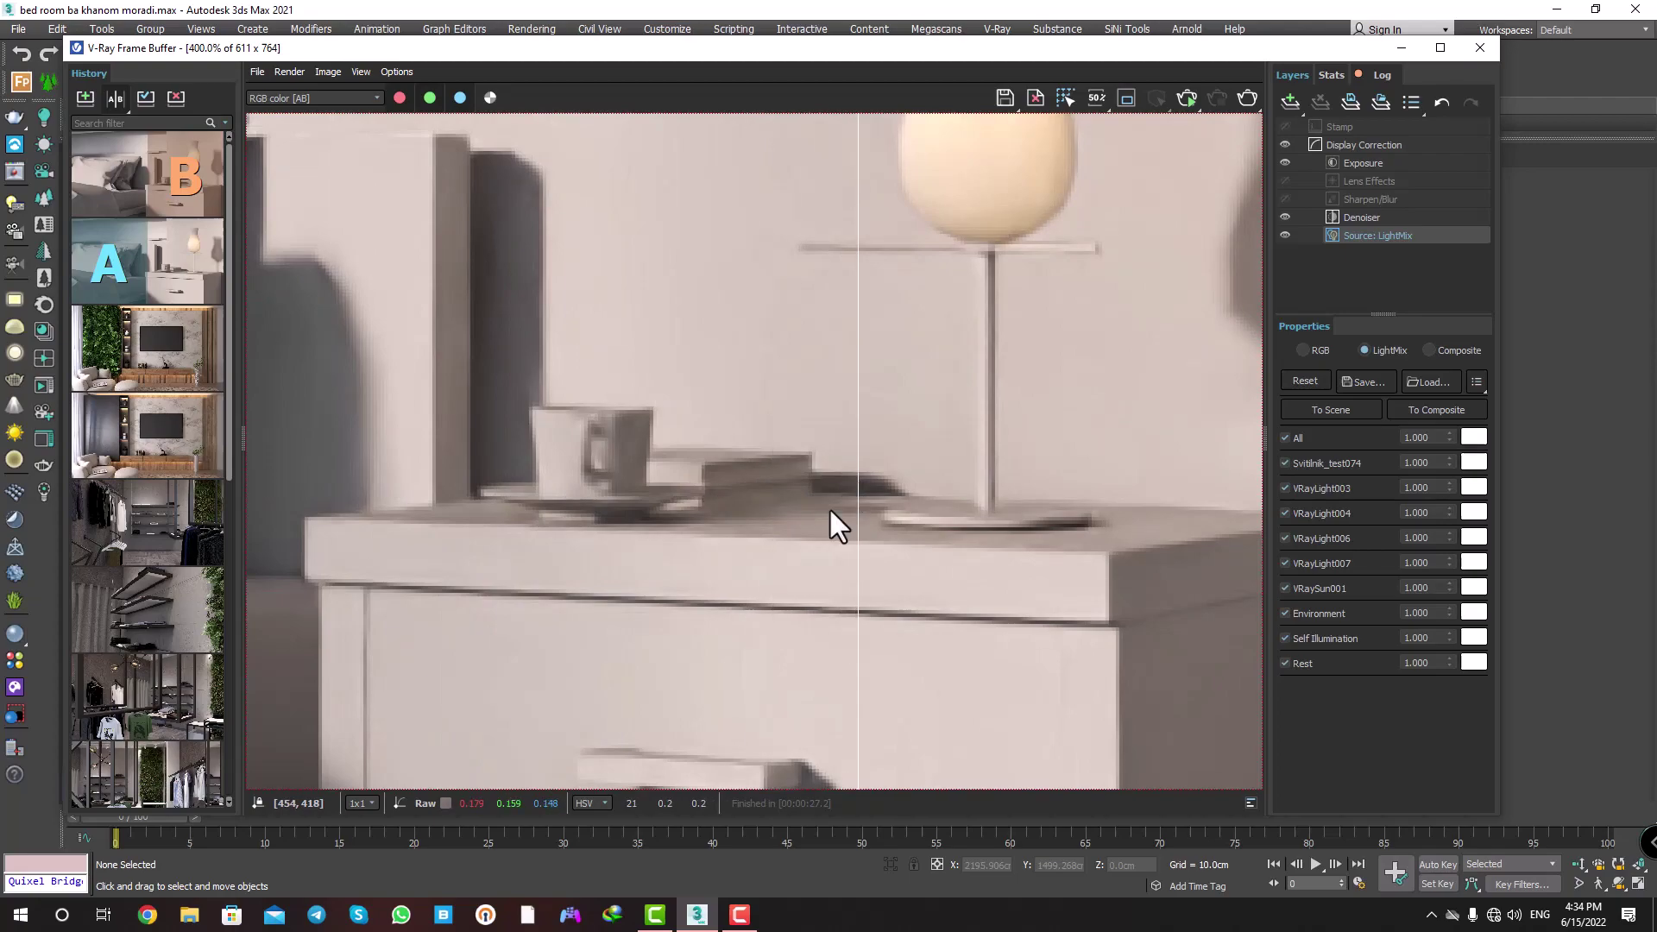
drag(855, 518, 699, 475)
Compare the occlusion difference around the lamp and across the whole bedside.
scroll(670, 492, down, 3)
scroll(685, 419, up, 2)
scroll(685, 418, up, 1)
scroll(744, 471, down, 1)
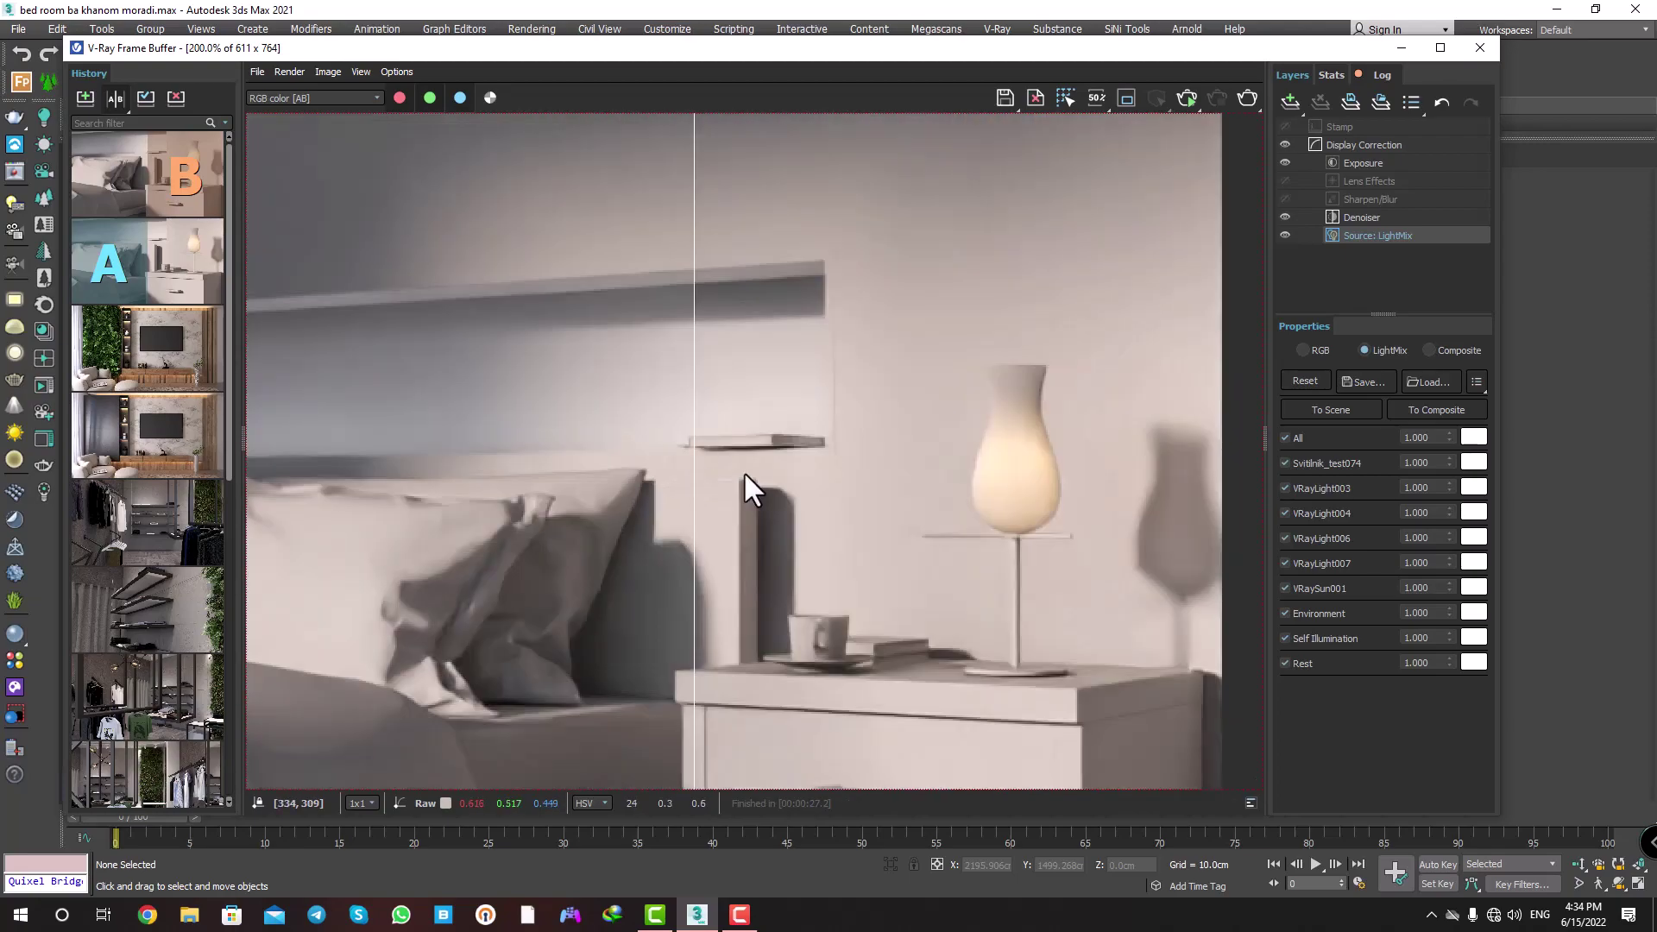
middle_drag(744, 471, 774, 507)
drag(687, 472, 788, 543)
scroll(663, 488, down, 1)
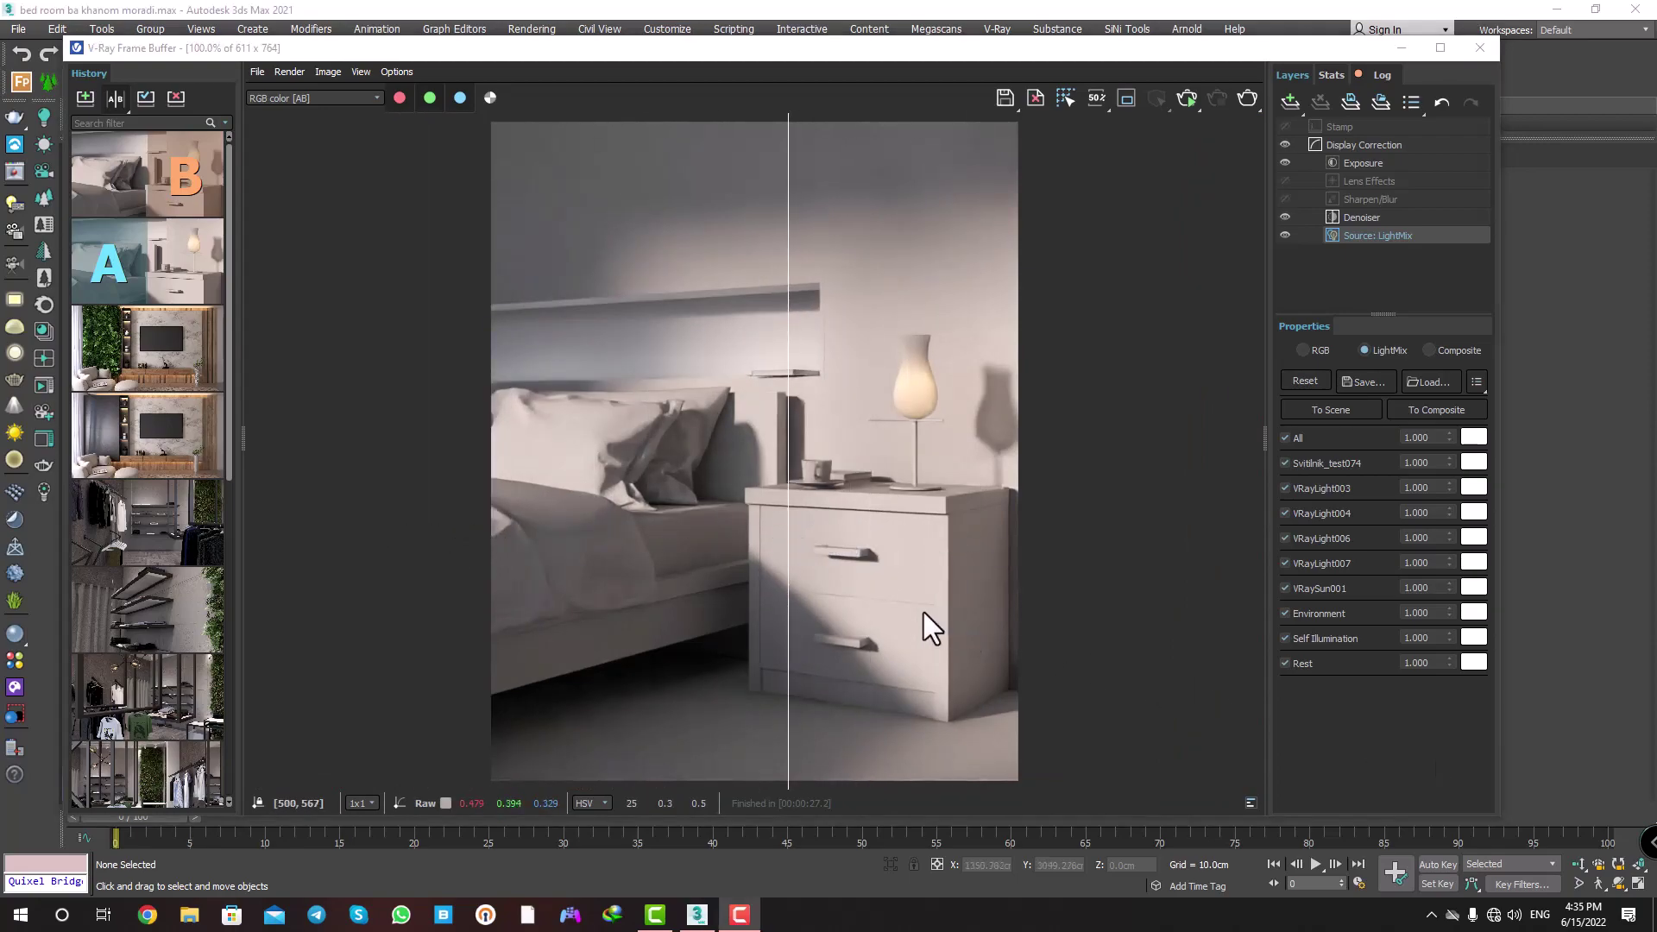
Turn off A/B compare and delete the newest bedroom render from history.
click(116, 97)
right_click(129, 169)
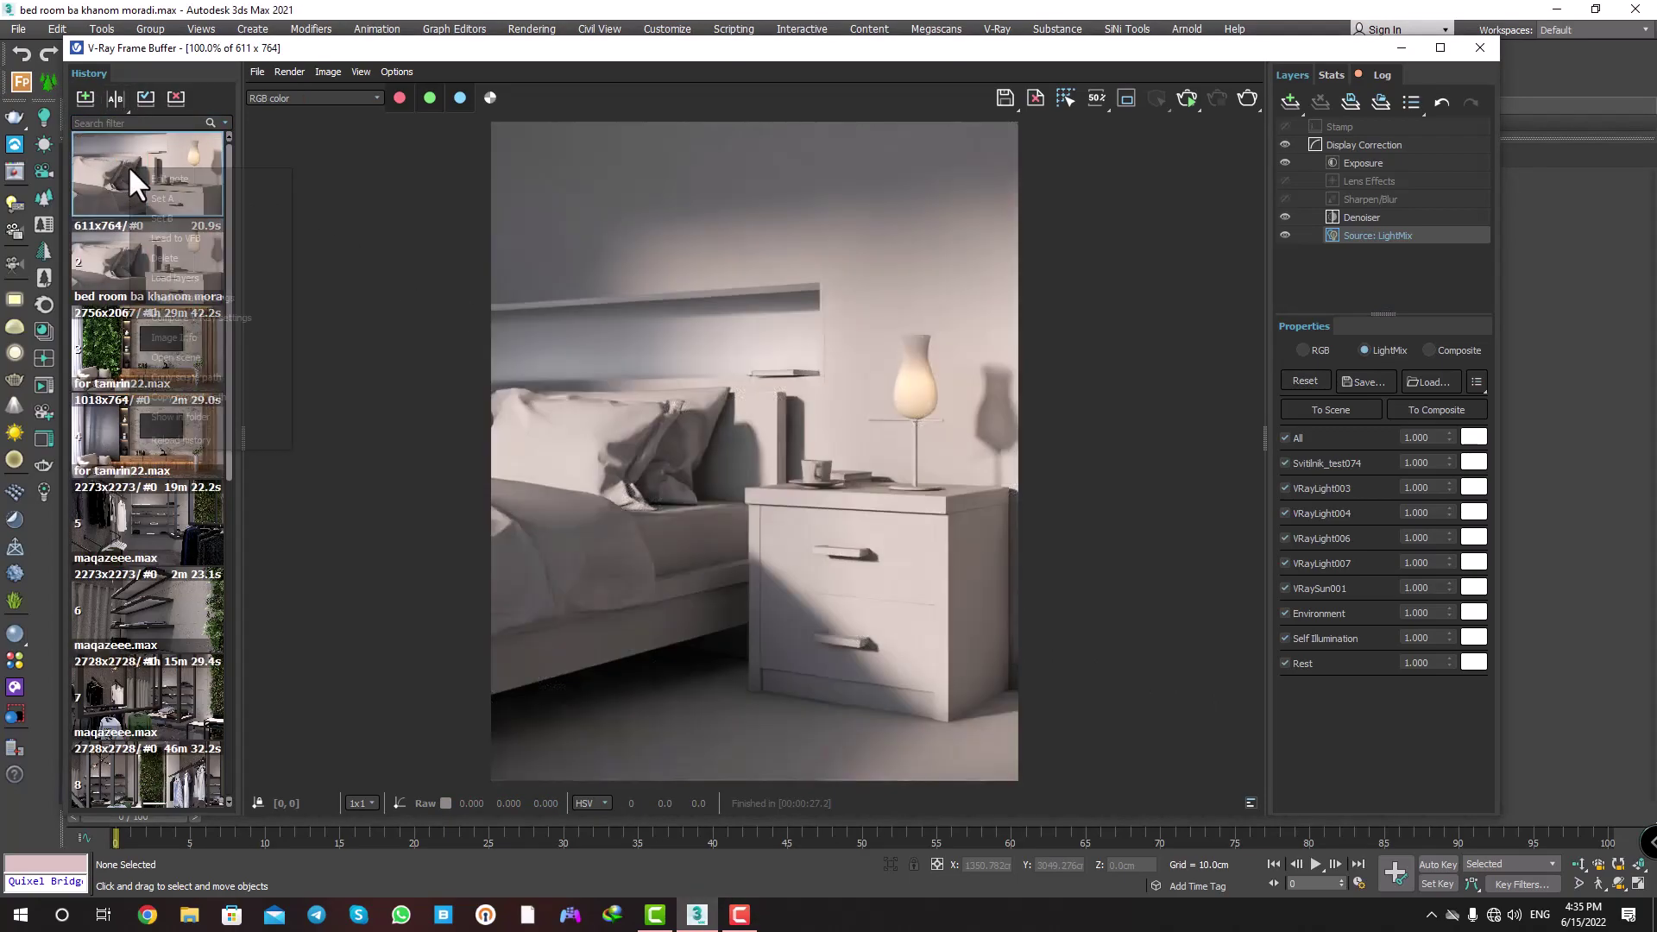
click(168, 258)
right_click(151, 170)
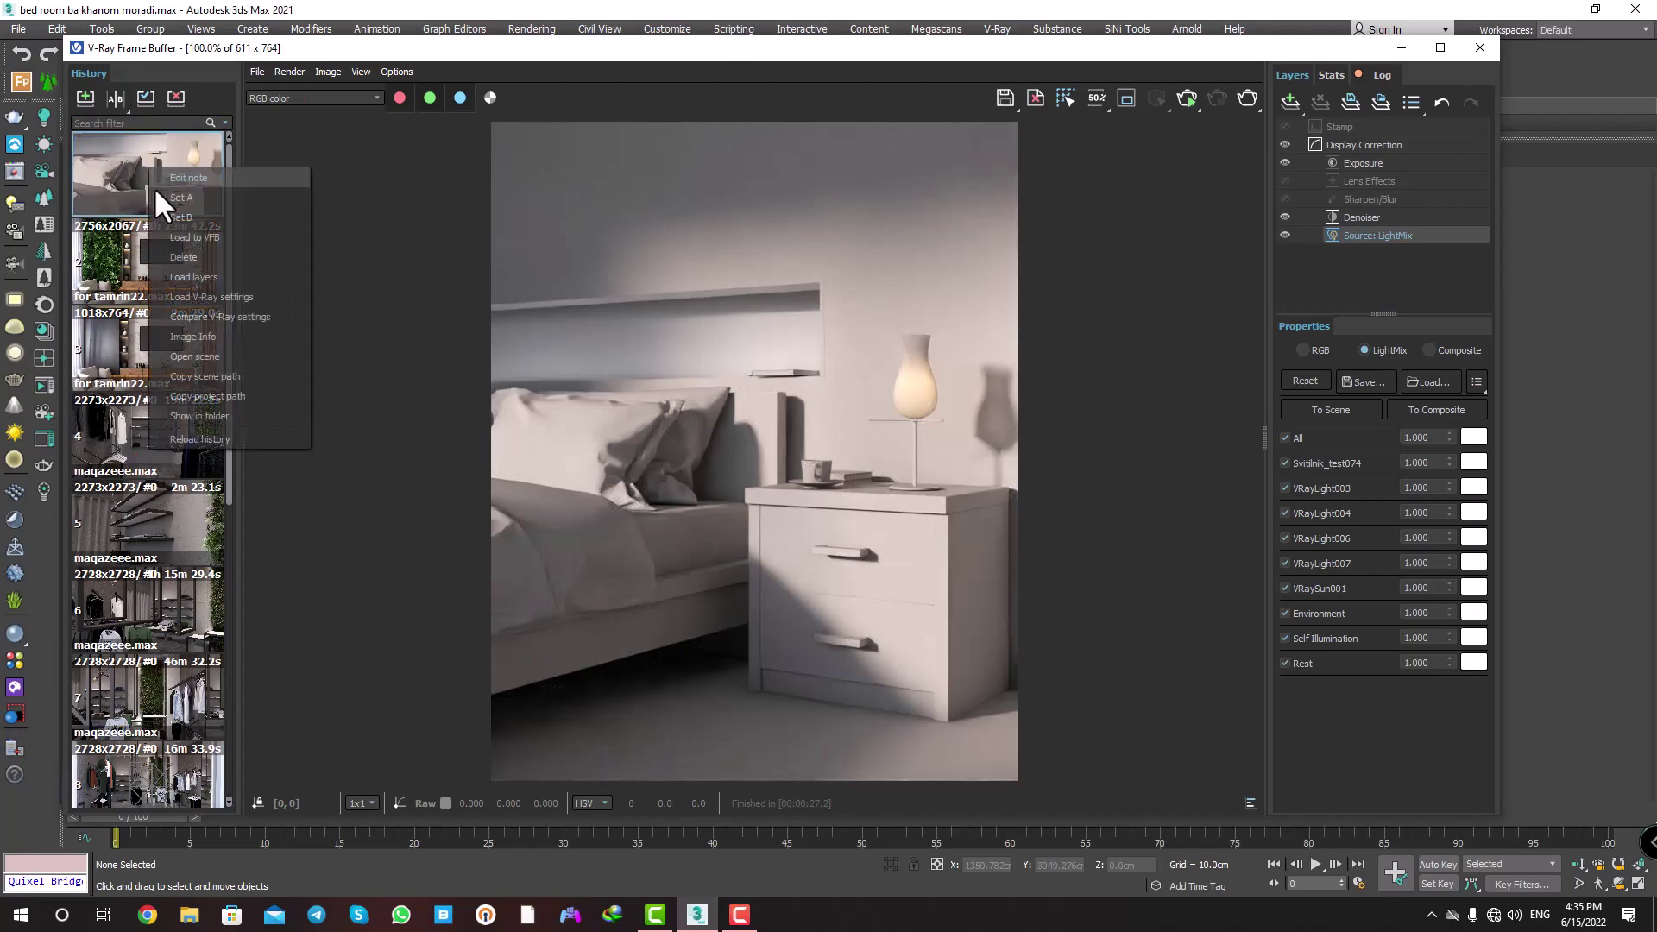
click(176, 256)
Close the frame buffer and switch the viewport to the VRayCam002 desk-shelf camera.
click(1480, 49)
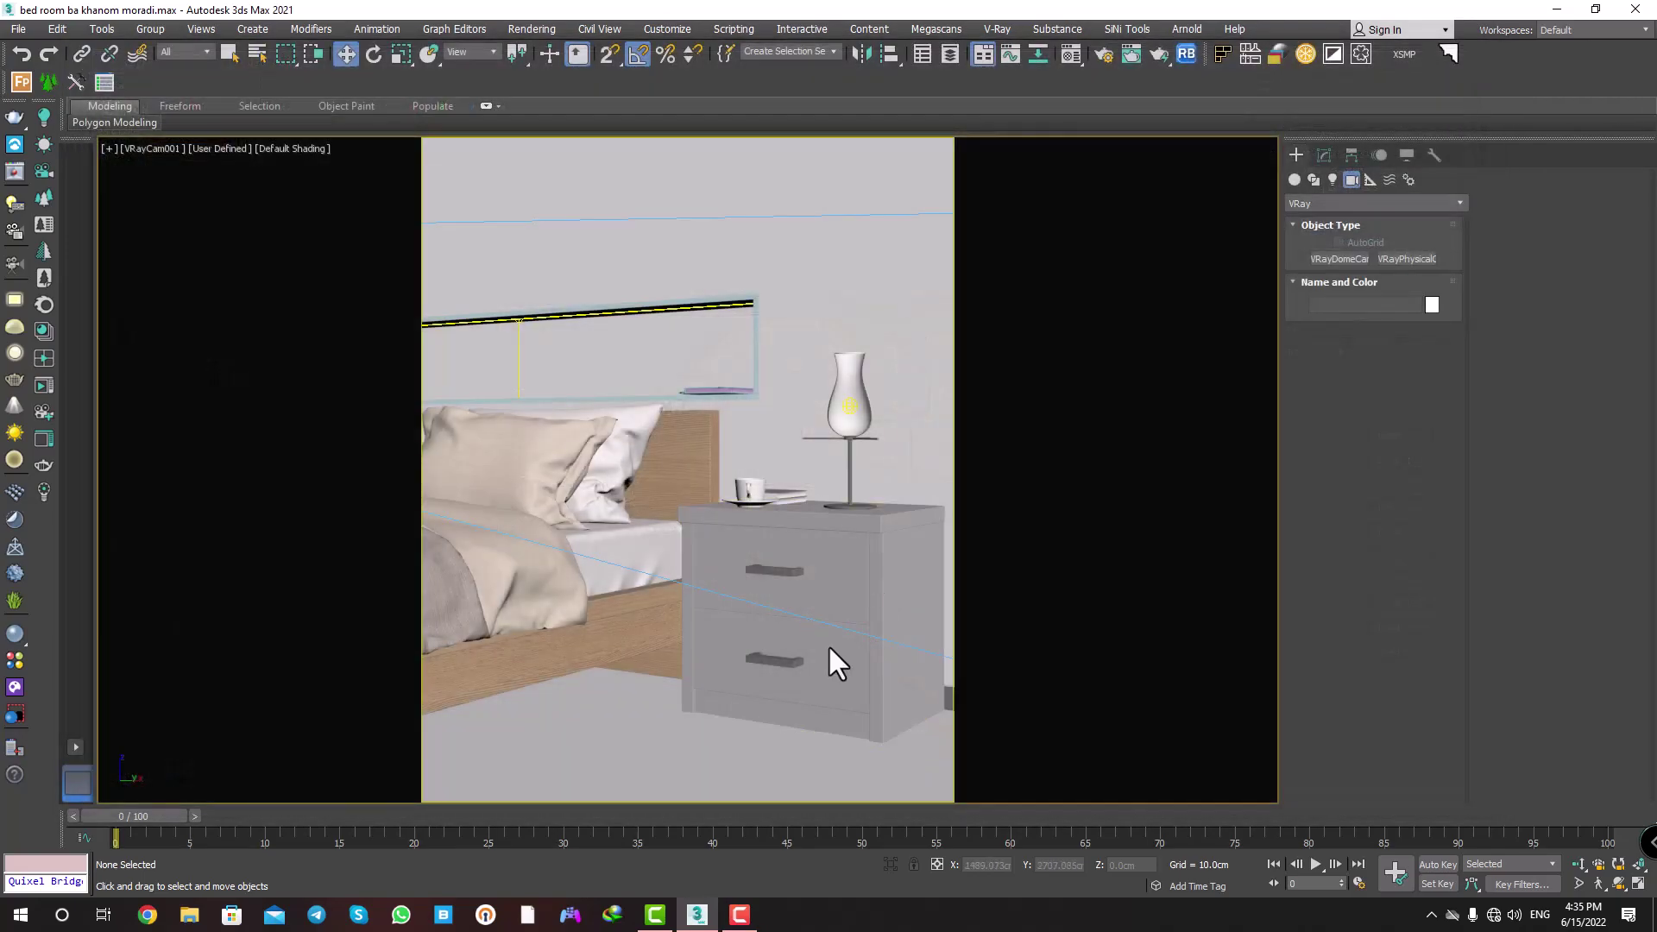
key(c)
double_click(801, 343)
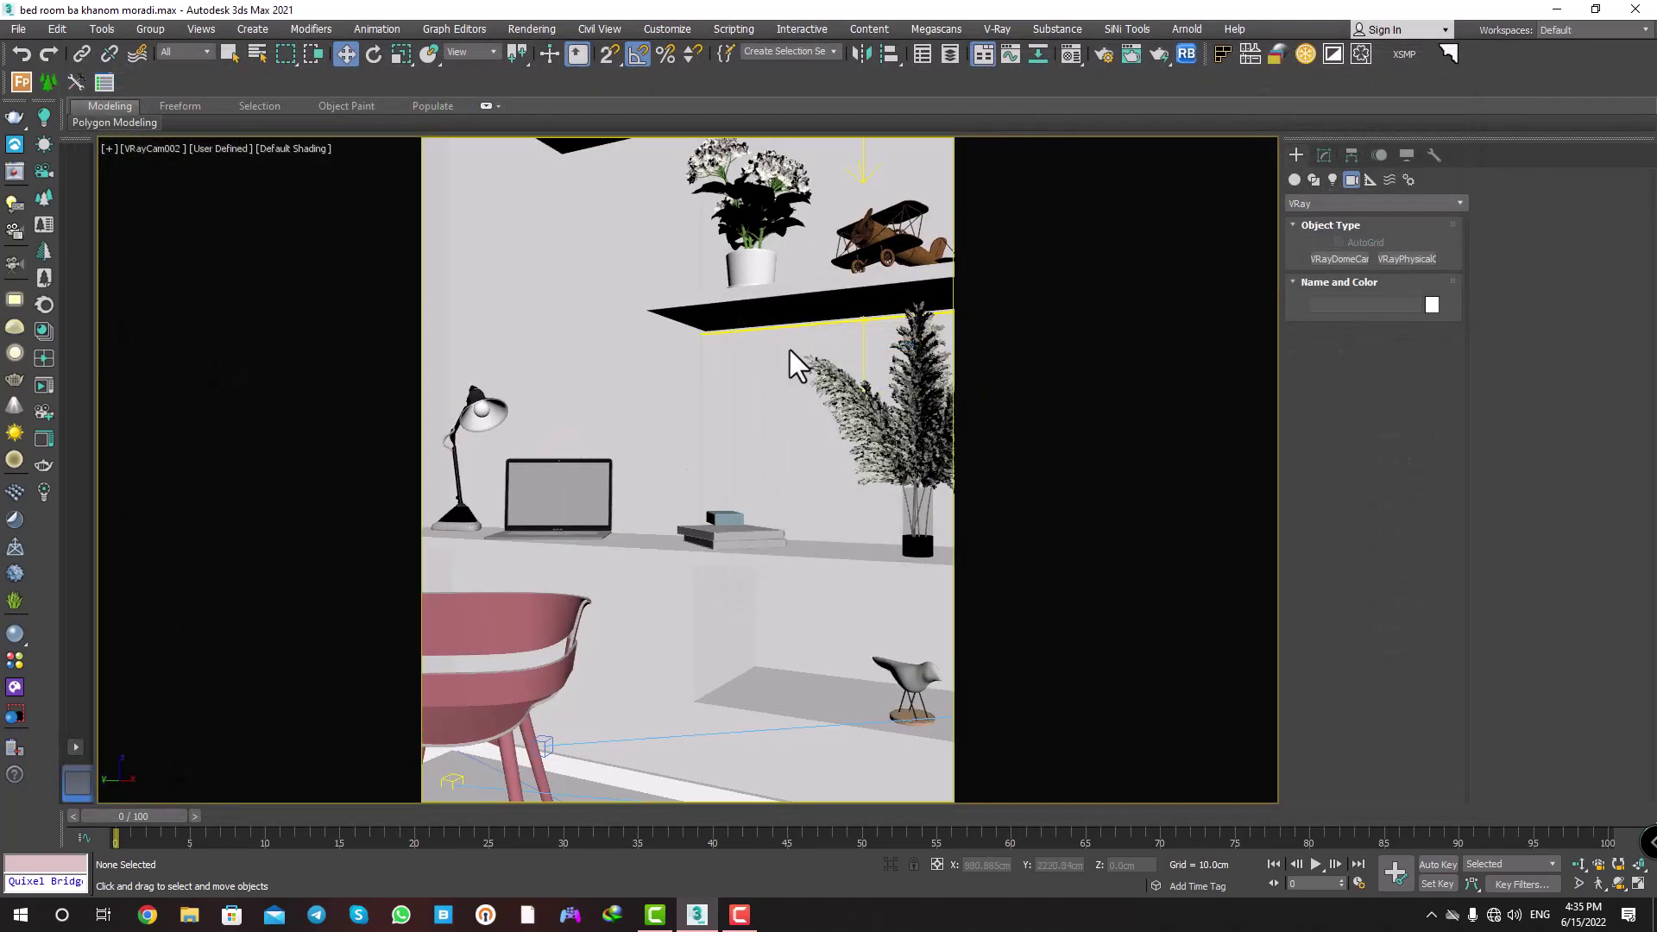
middle_drag(788, 362, 753, 344)
right_click(753, 341)
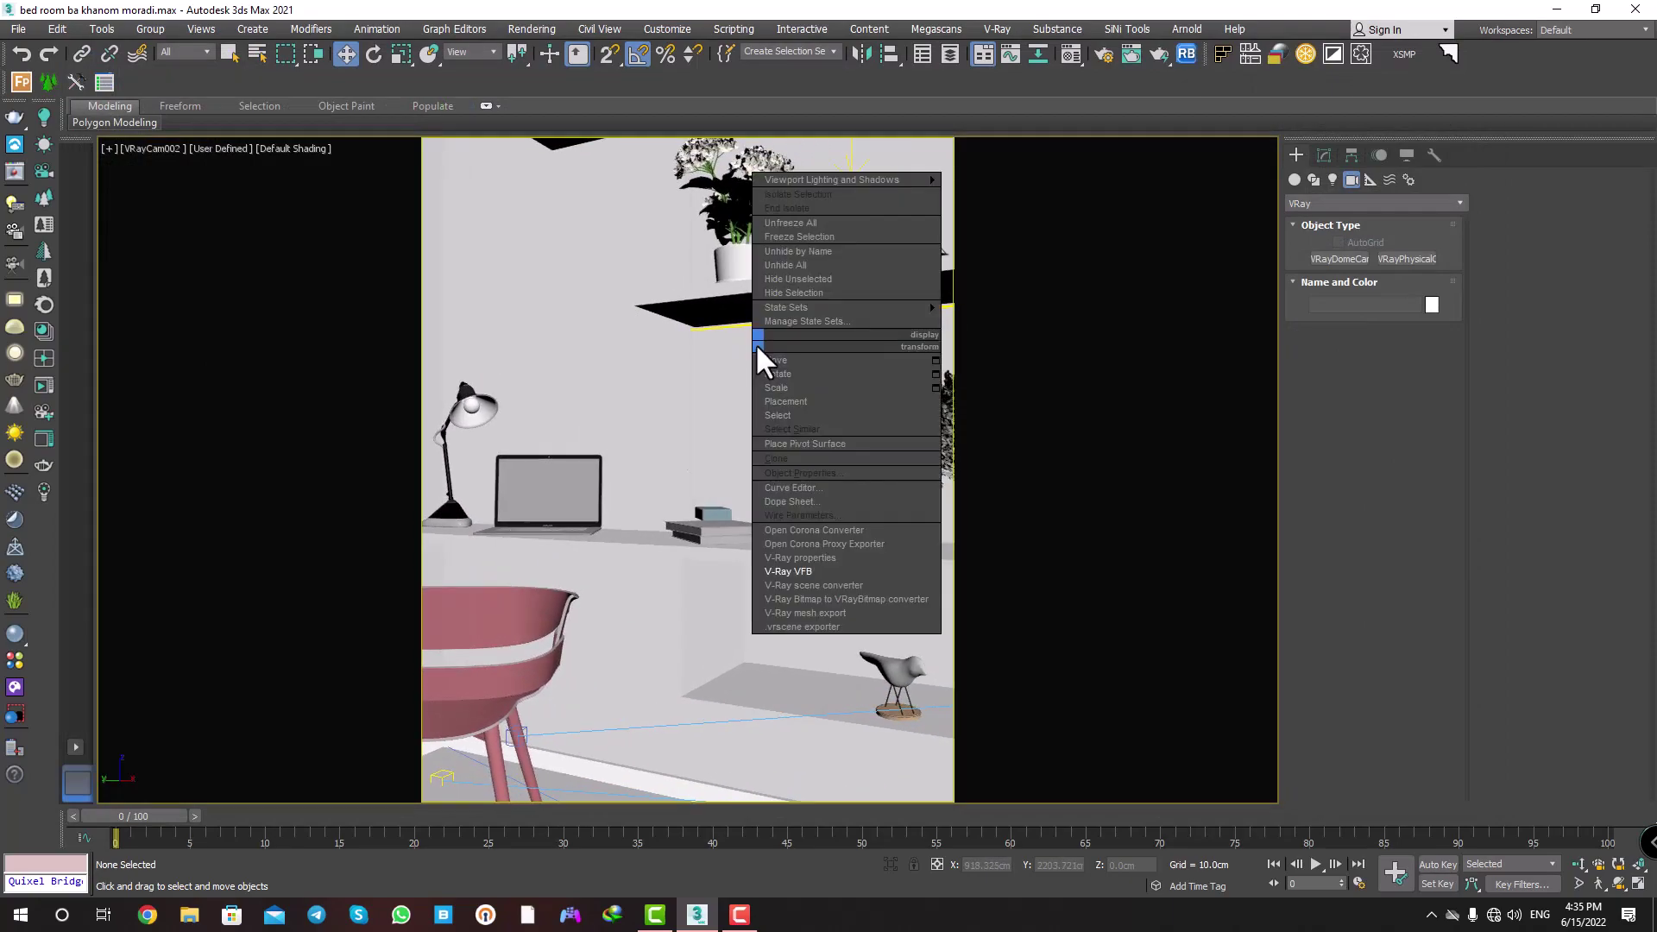
Turn ambient occlusion off in Render Setup and start rendering the desk-shelf view.
click(532, 29)
click(532, 30)
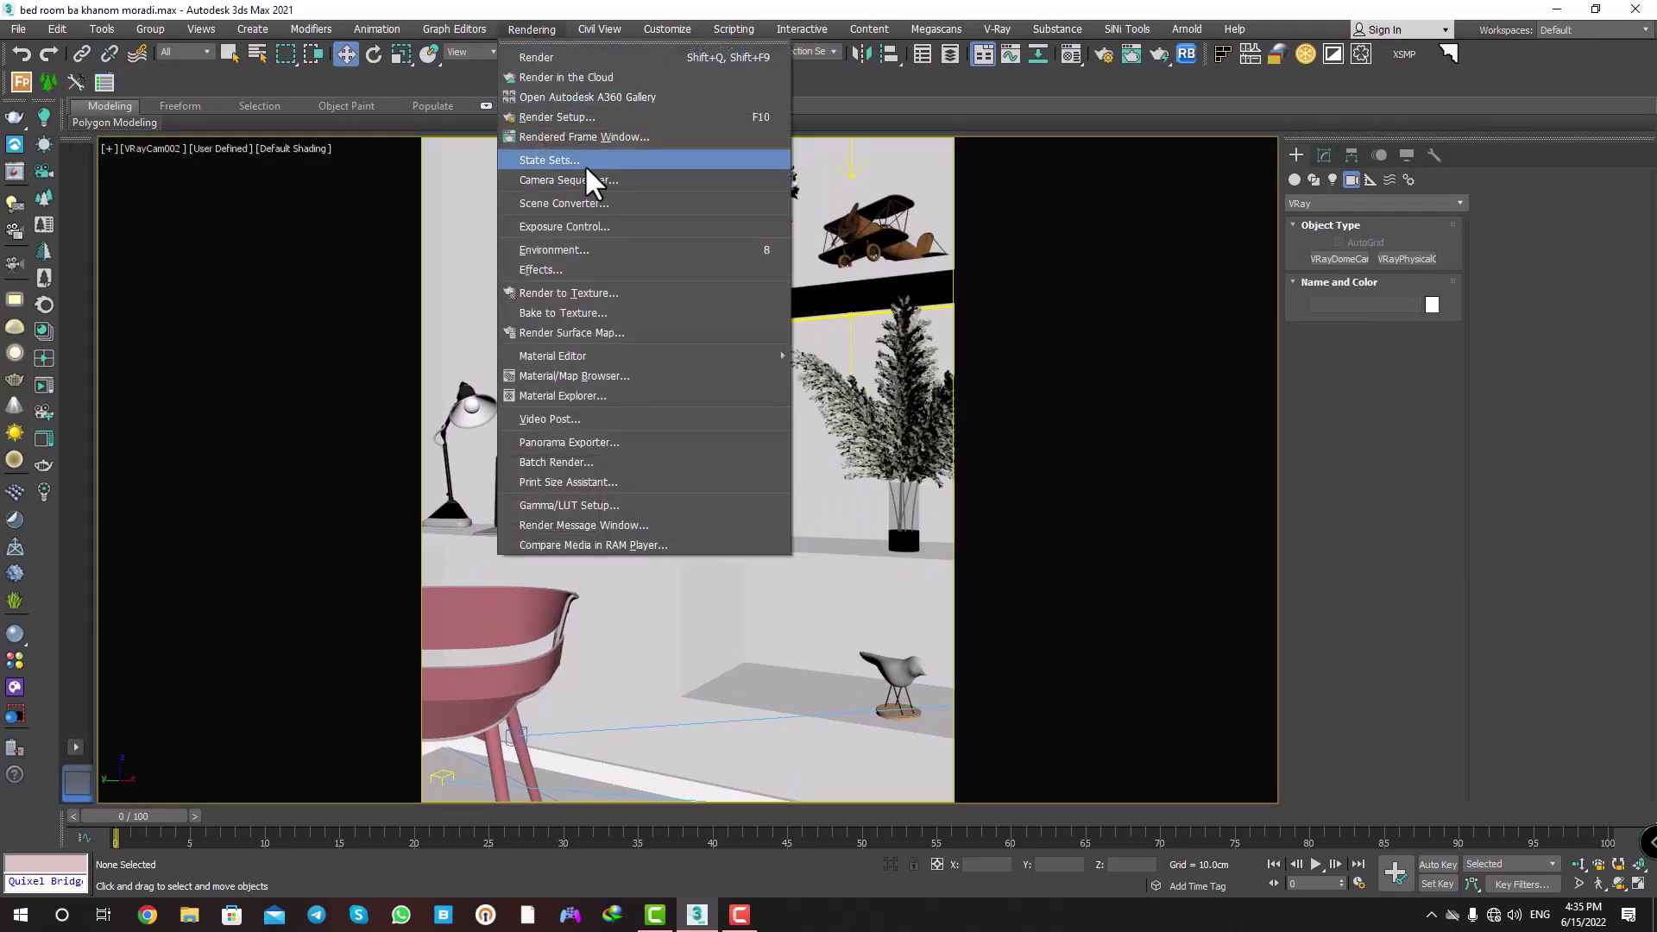
click(597, 136)
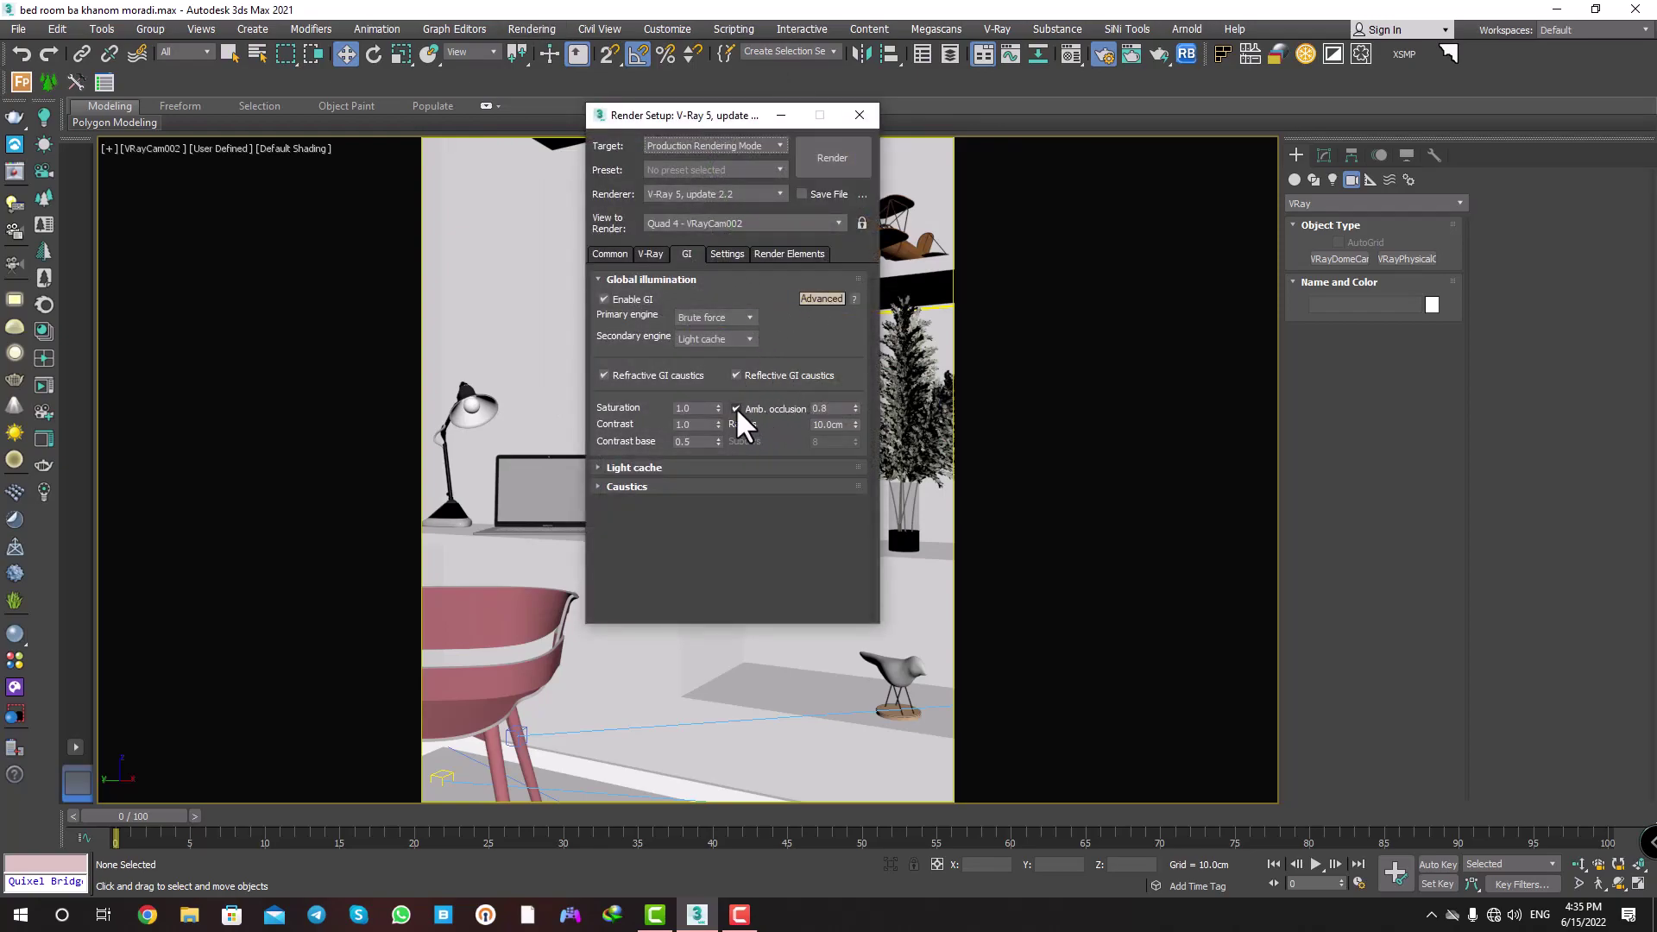
click(860, 114)
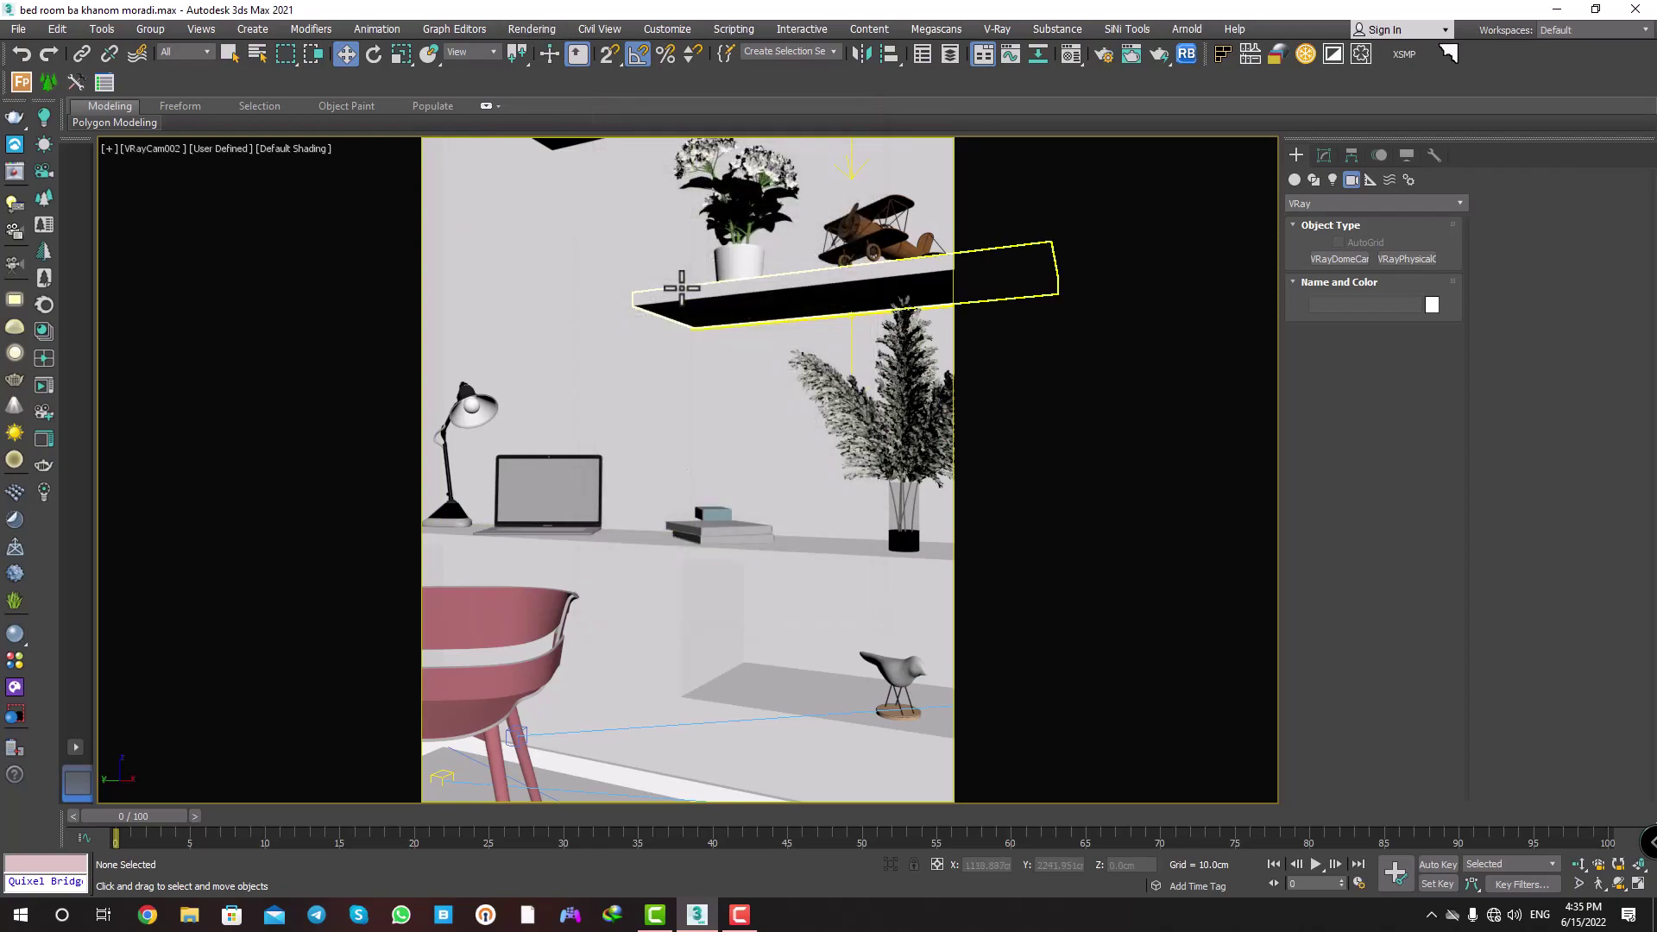
click(1185, 94)
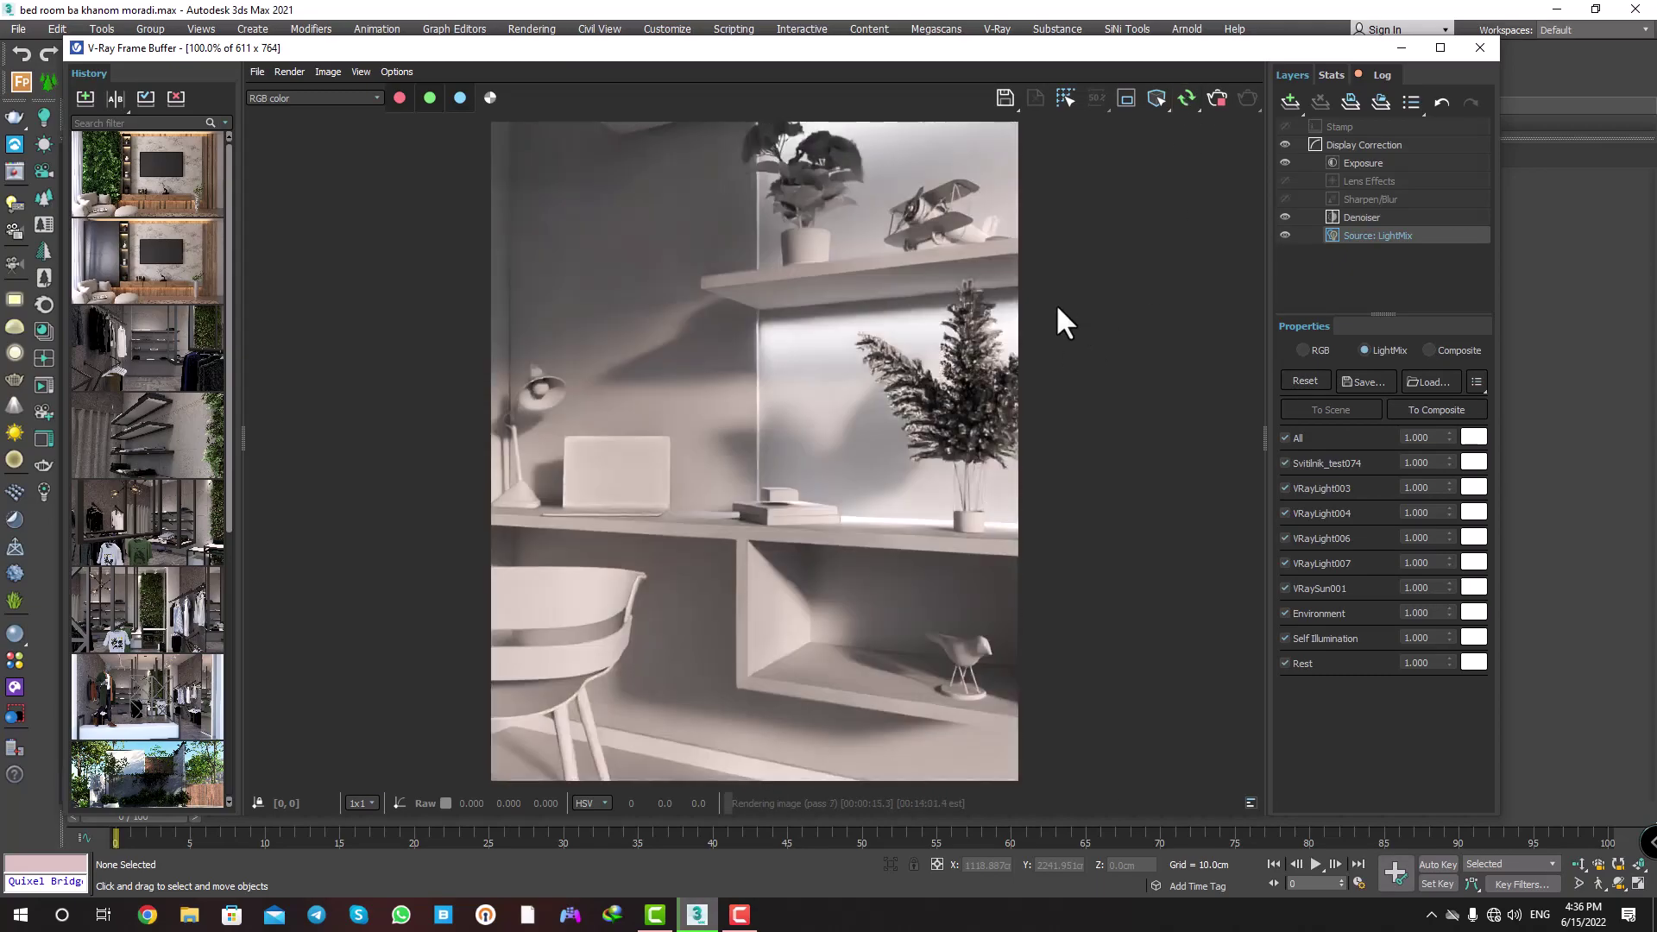
Save the finished 22.5 s desk-shelf render to history and reopen Render Setup.
click(1222, 92)
click(80, 93)
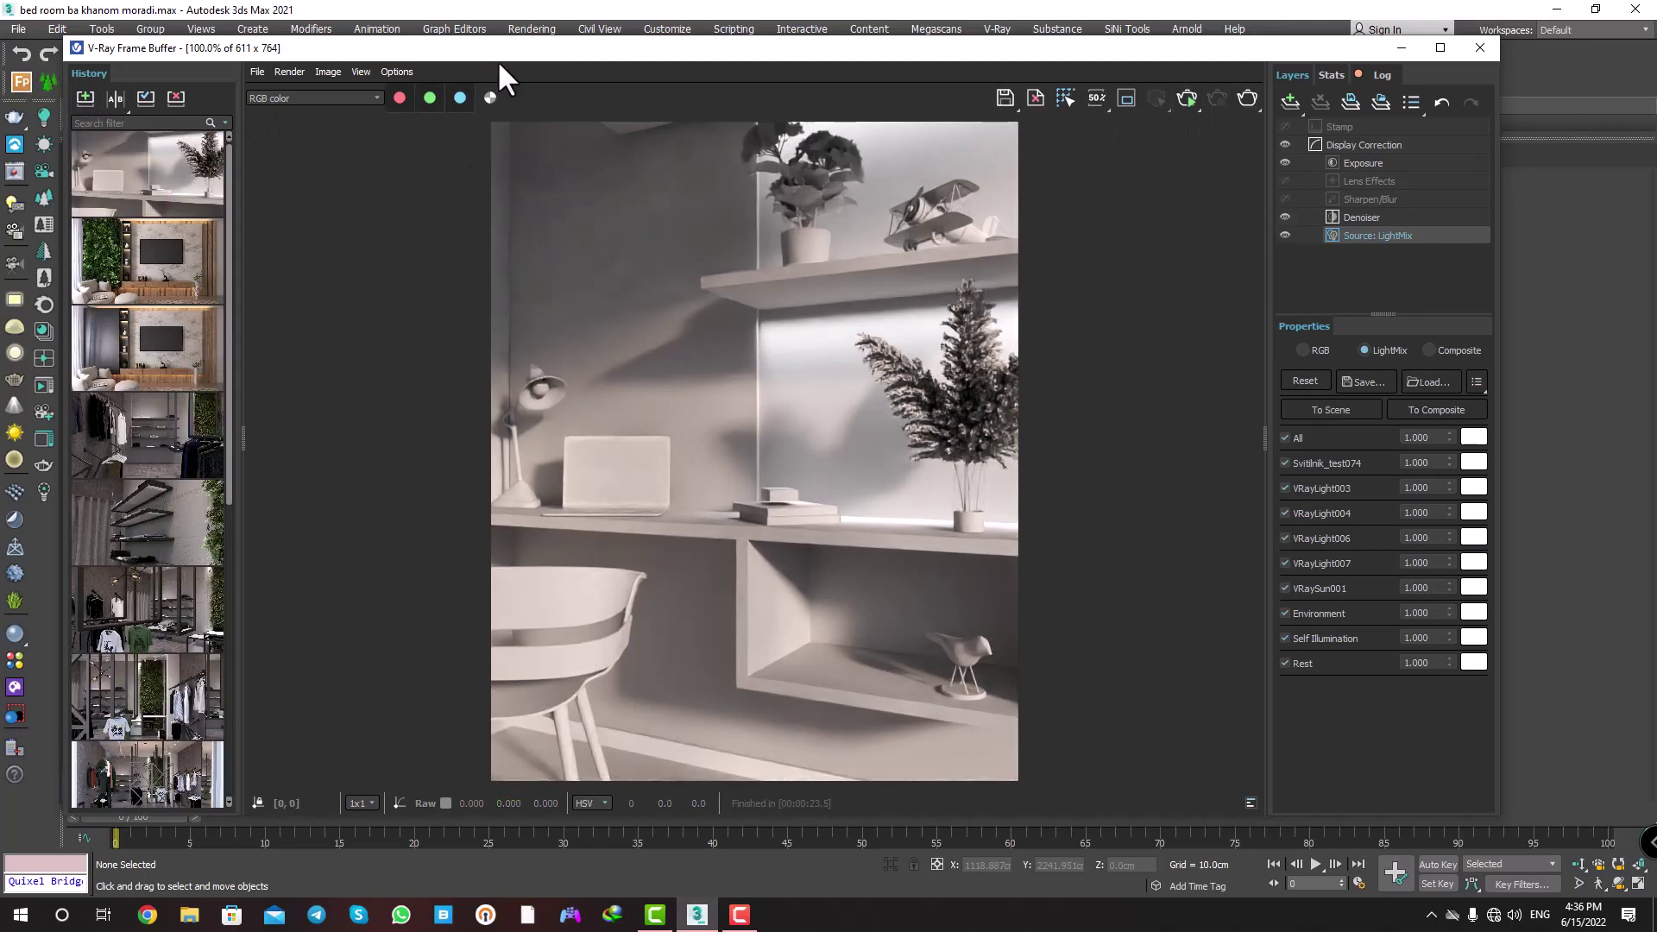
click(545, 31)
click(585, 118)
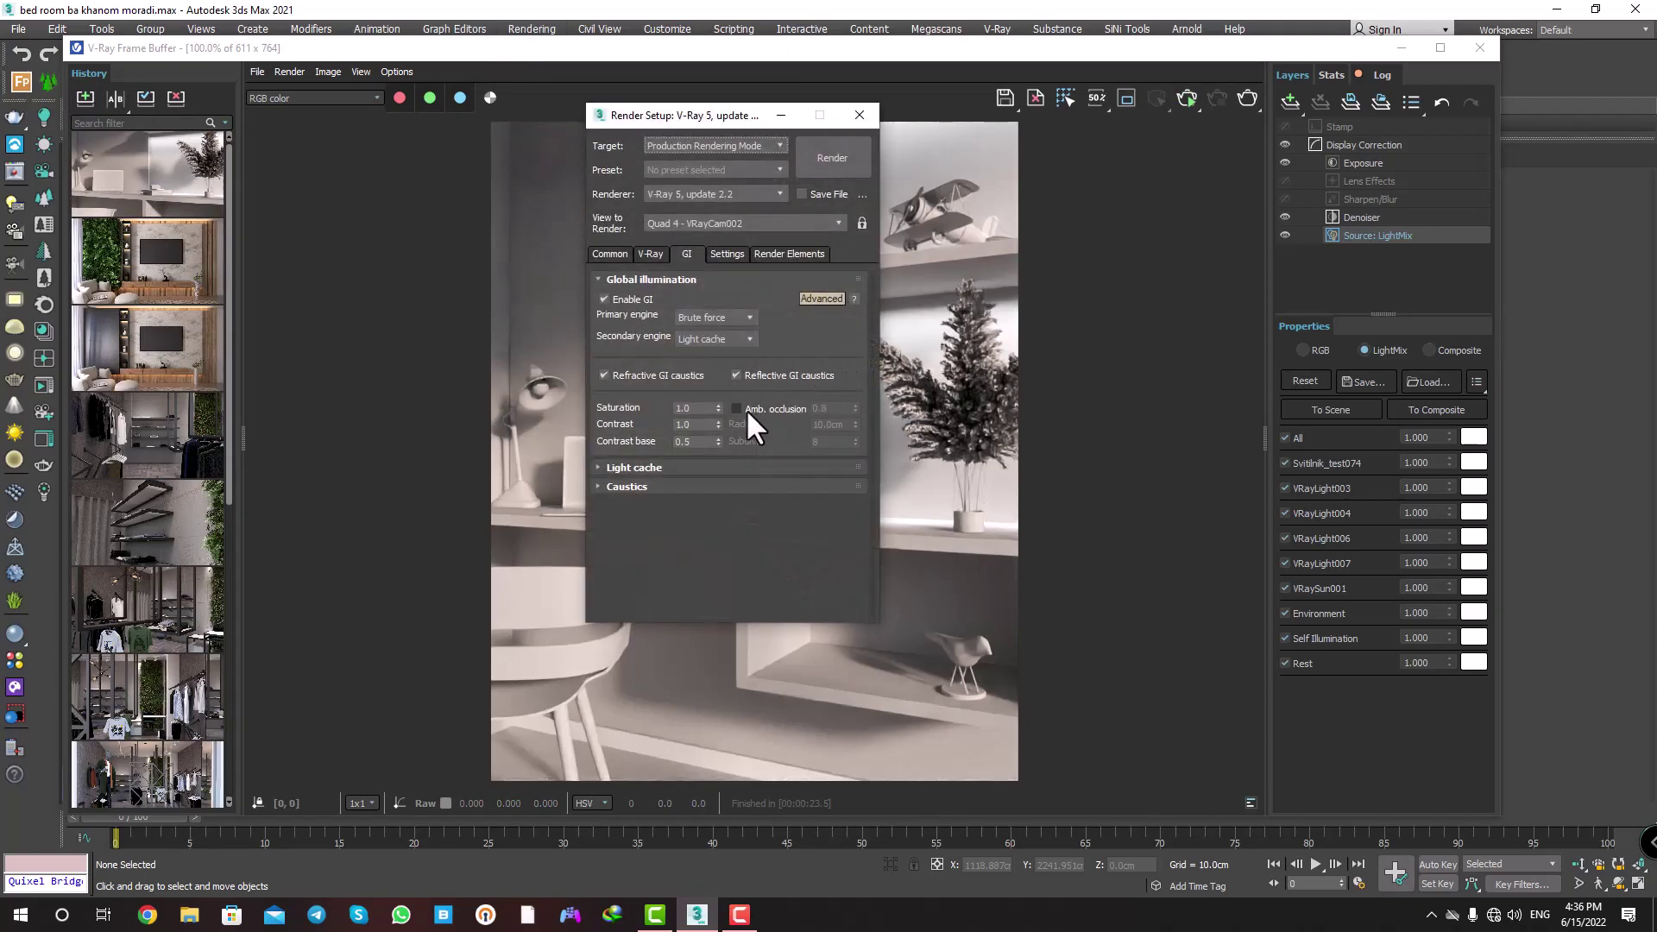
Re-render the desk-shelf view with Amb. occlusion on, save it, and A/B it against the first.
click(736, 408)
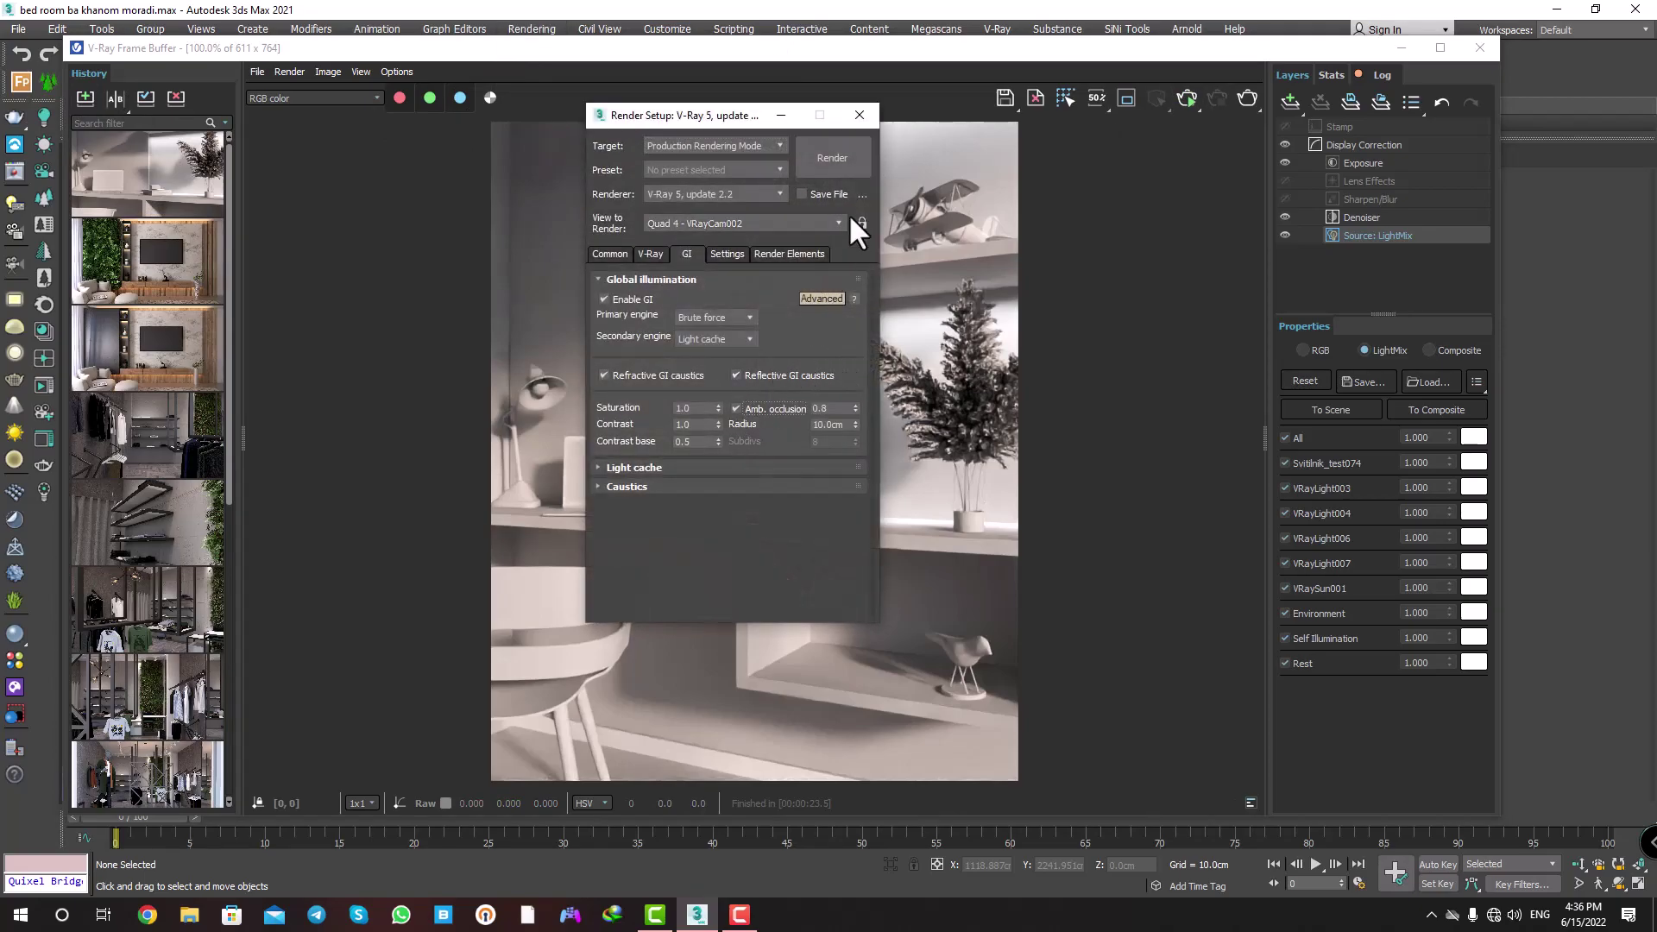
click(860, 116)
click(1187, 98)
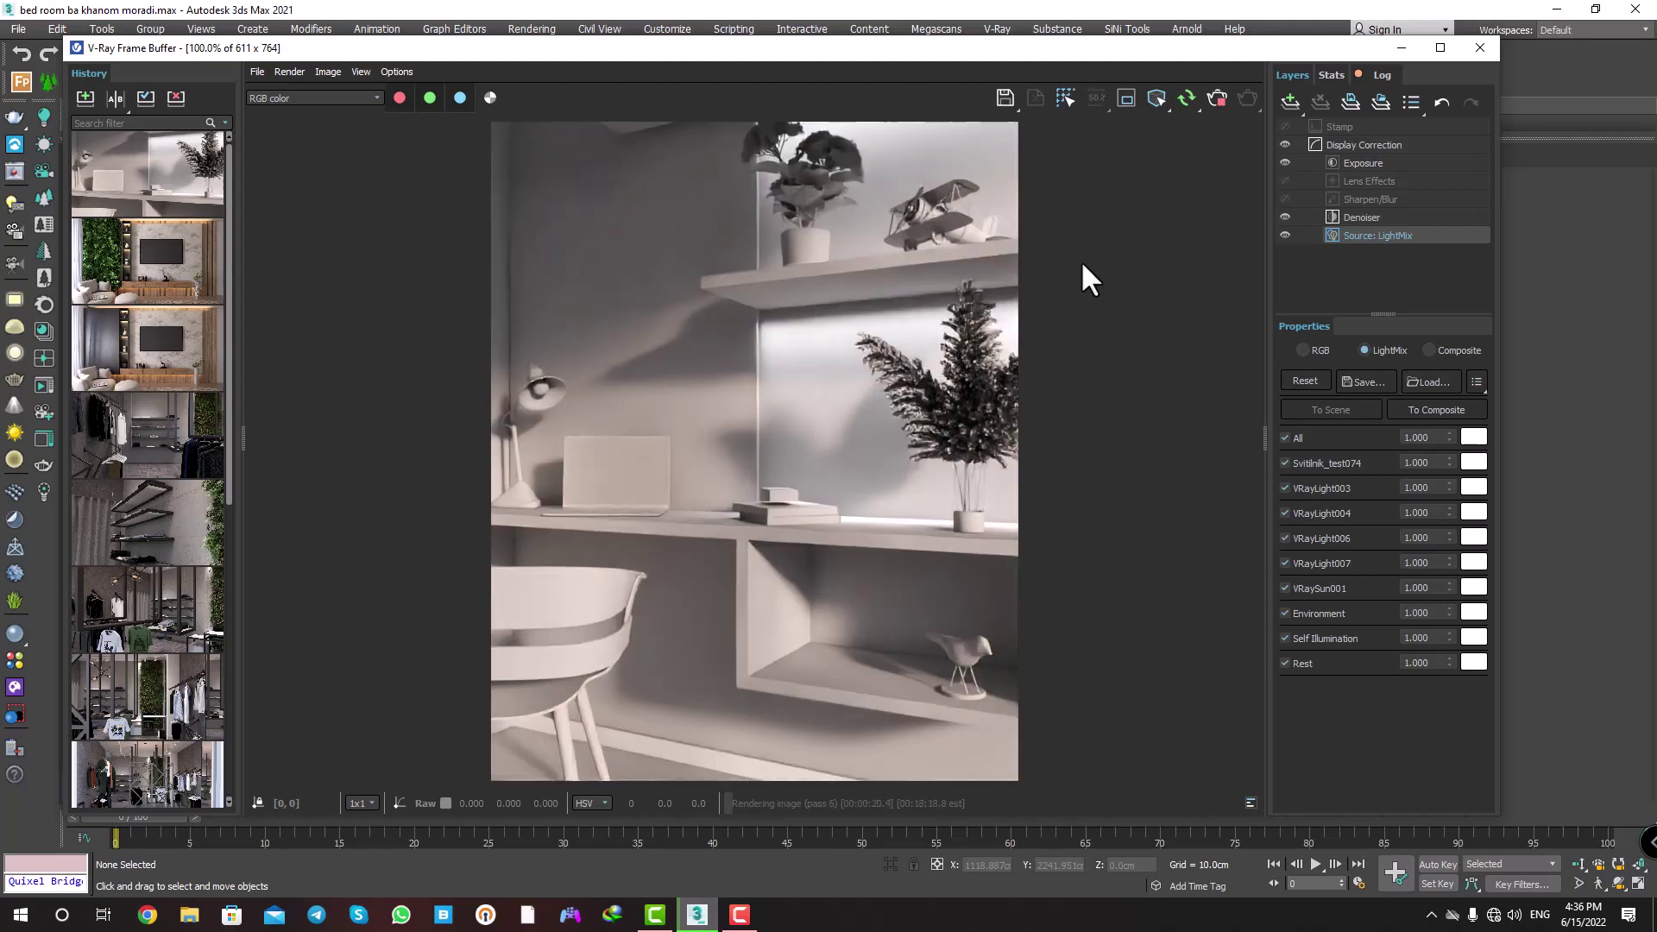
click(1218, 95)
click(84, 96)
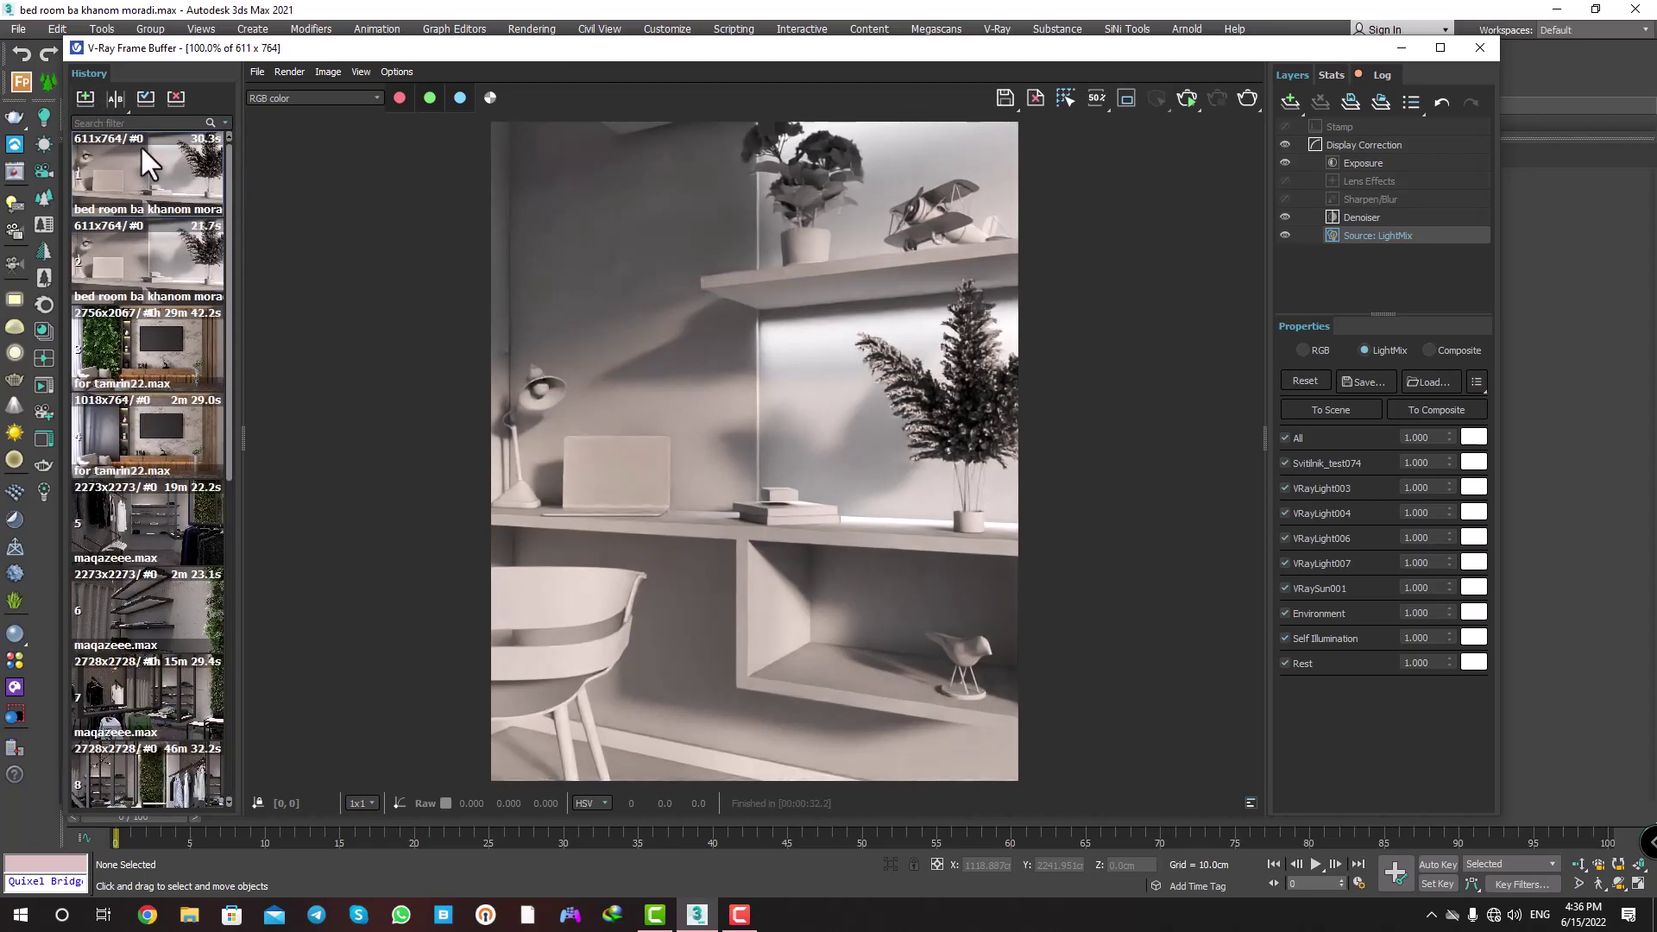
click(114, 96)
click(108, 271)
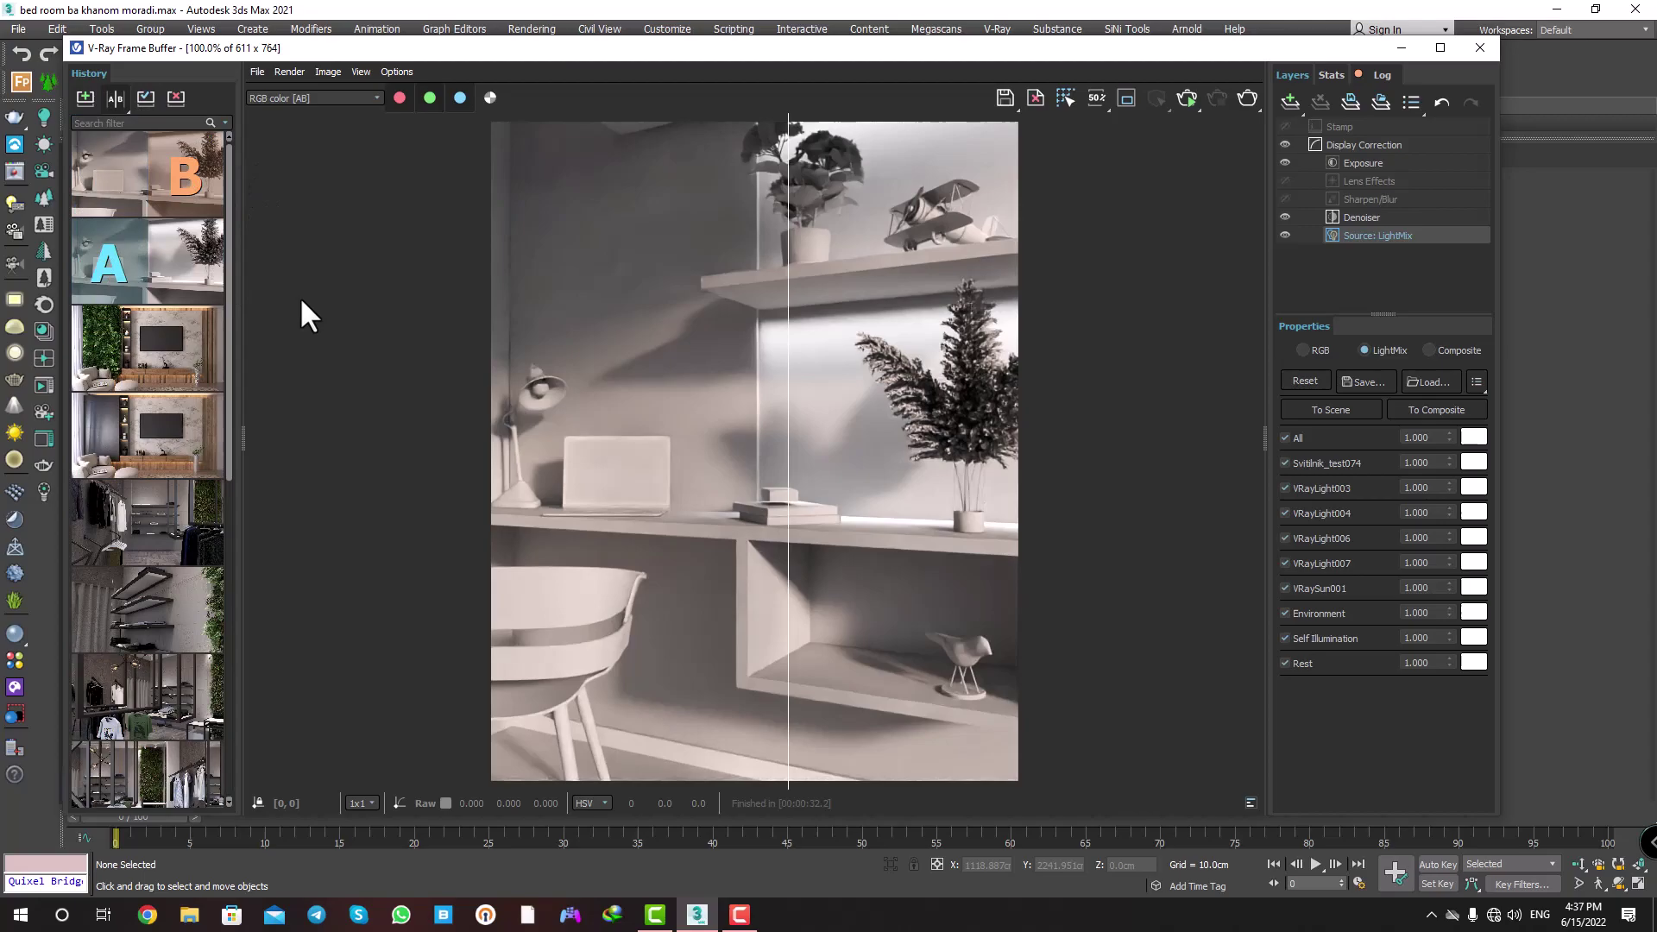
drag(788, 408, 827, 416)
scroll(915, 496, up, 2)
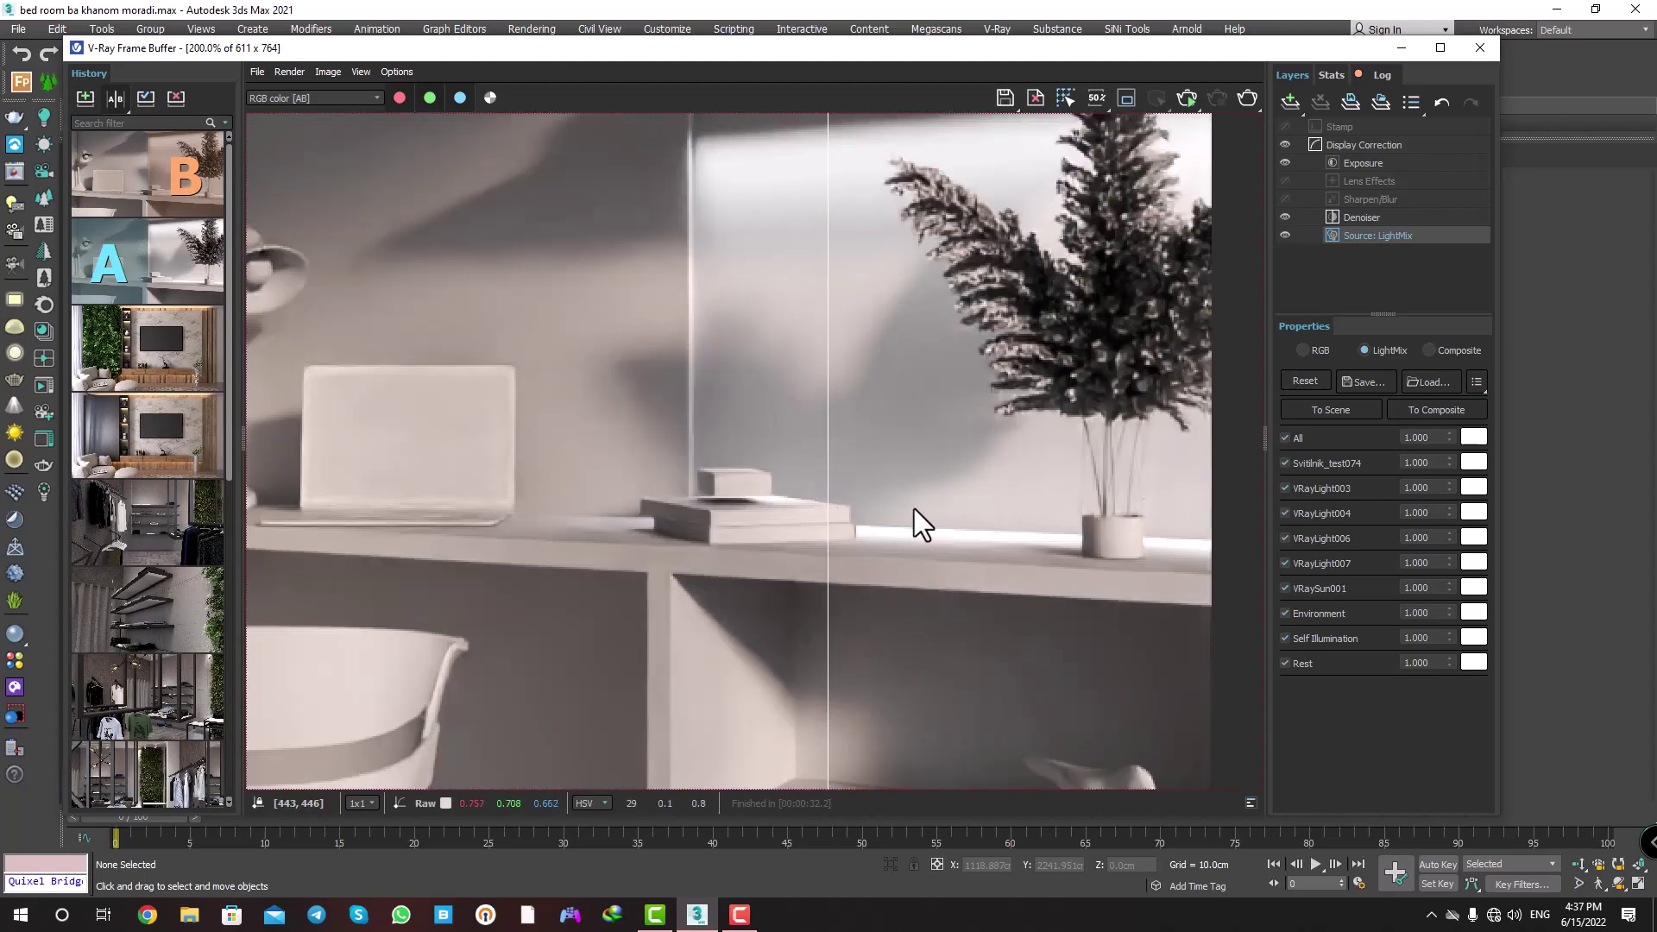
drag(831, 524, 1083, 541)
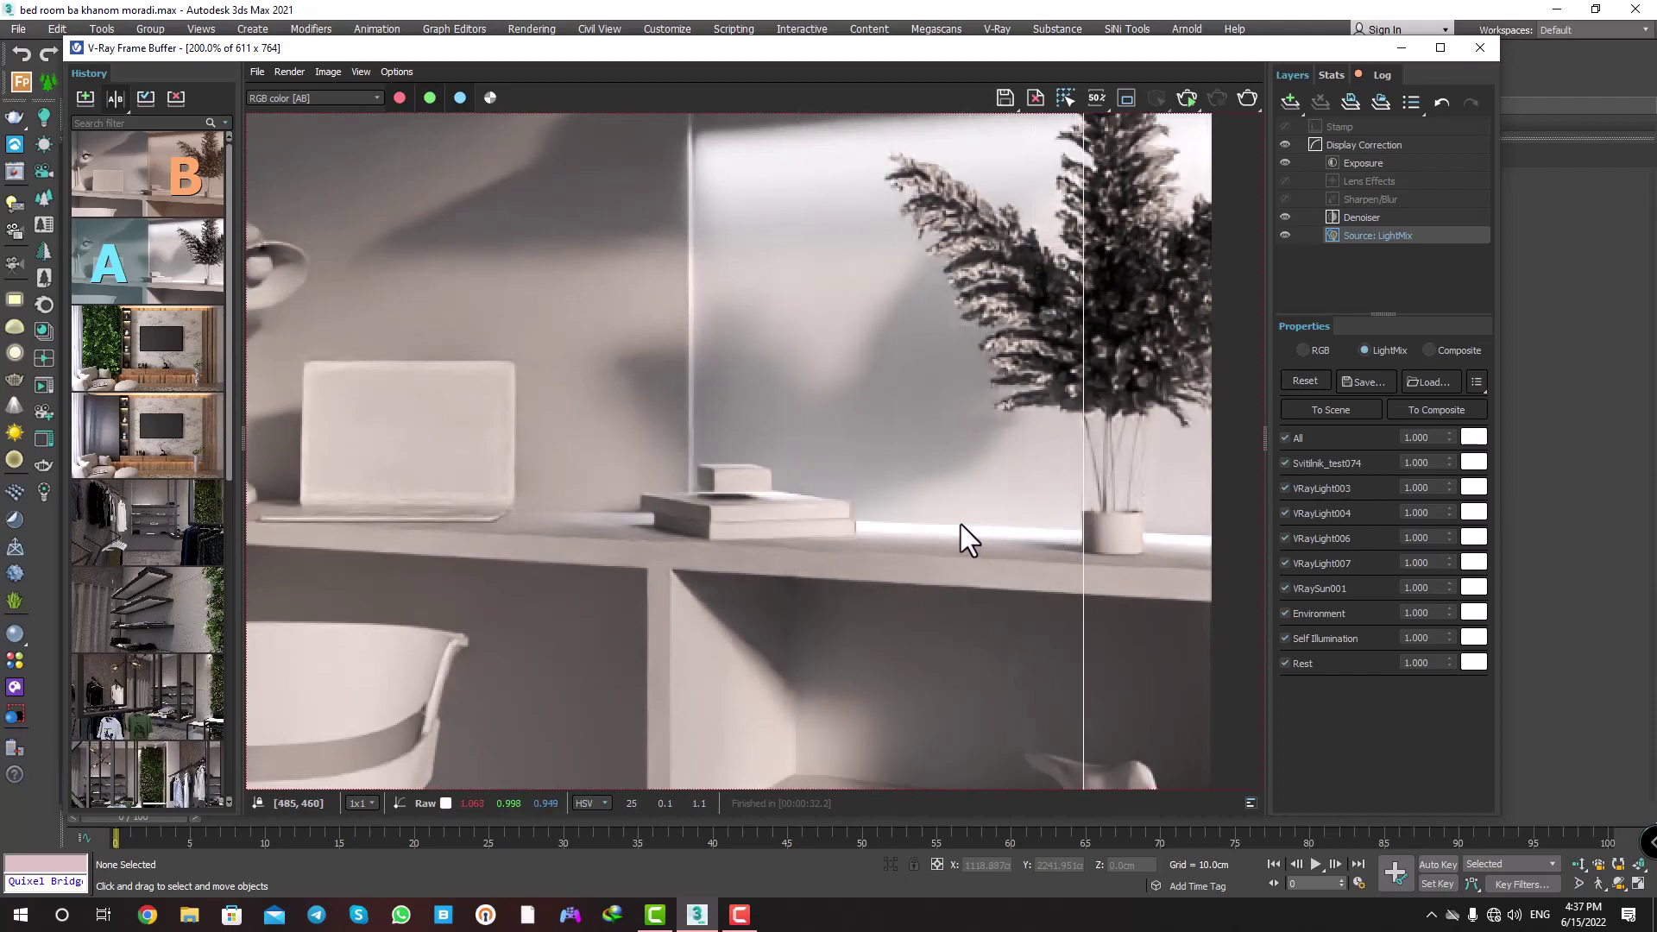
drag(1088, 533, 409, 463)
scroll(894, 397, down, 5)
scroll(672, 556, up, 5)
scroll(403, 248, up, 3)
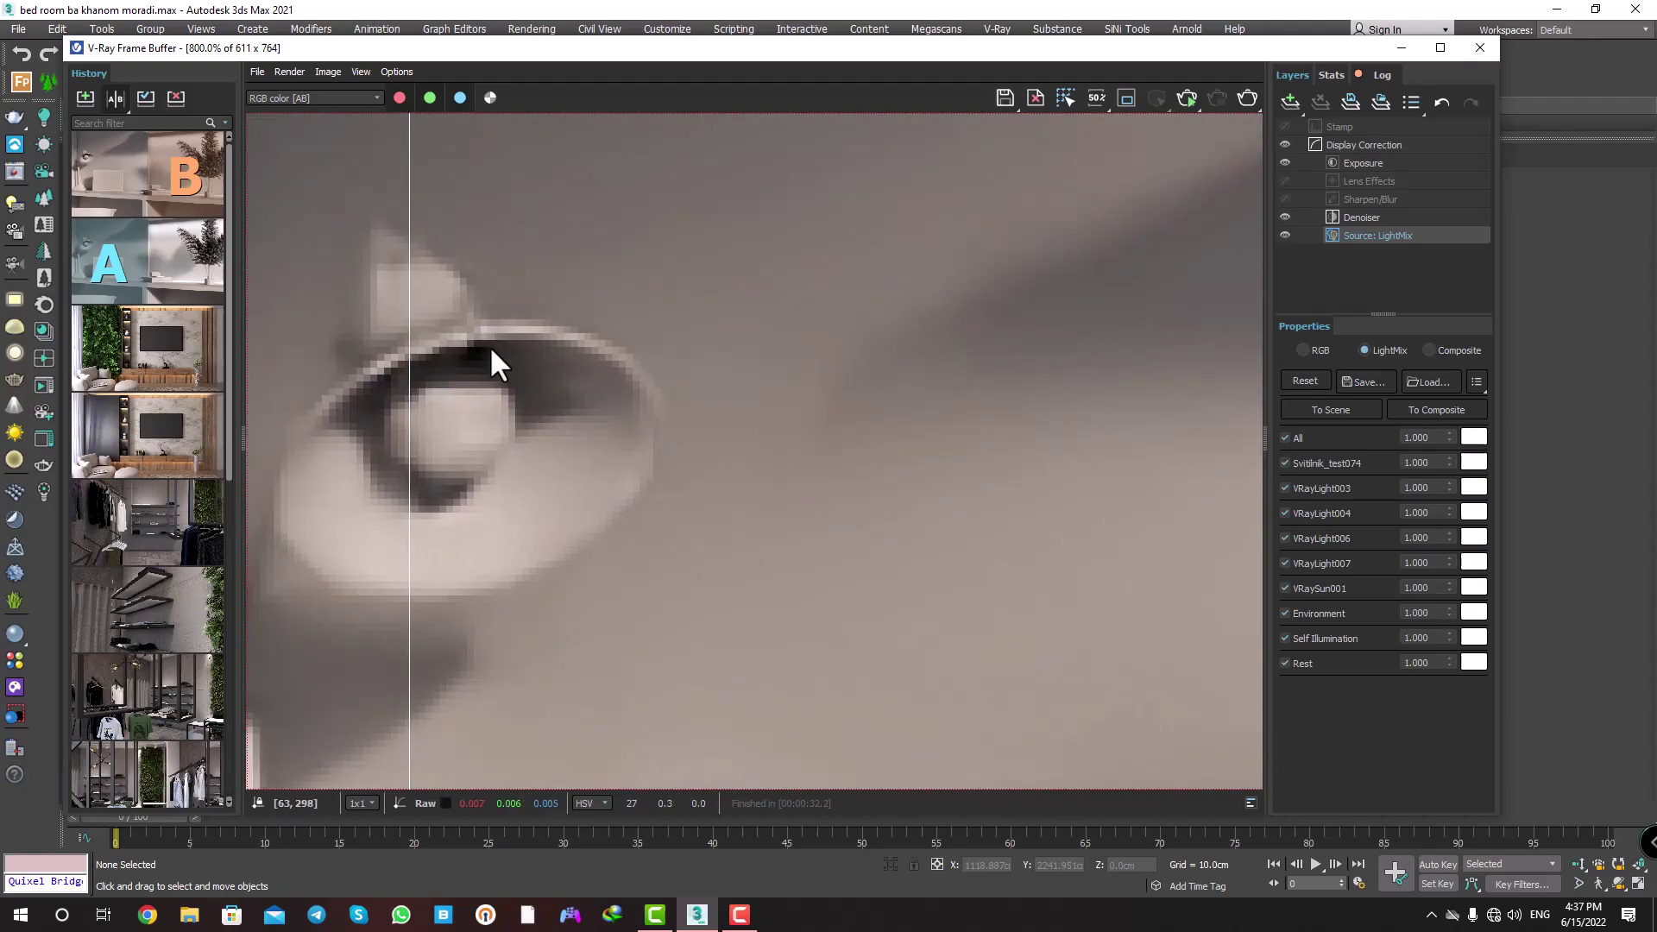
drag(414, 399, 379, 417)
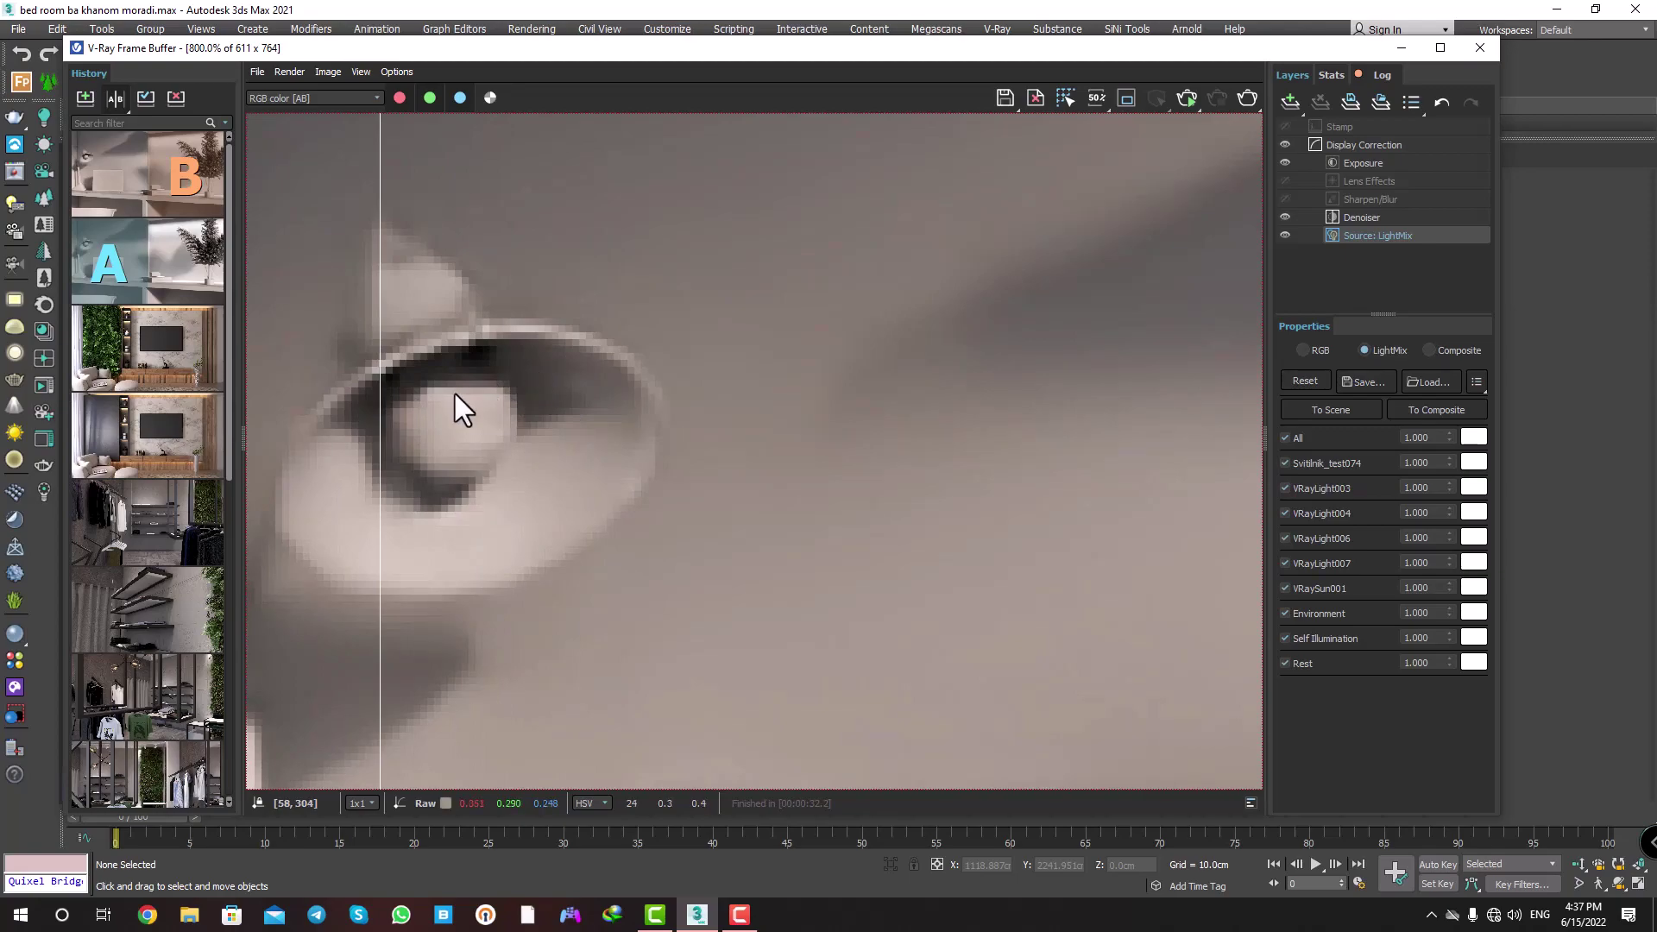
drag(381, 414, 418, 418)
scroll(518, 417, down, 3)
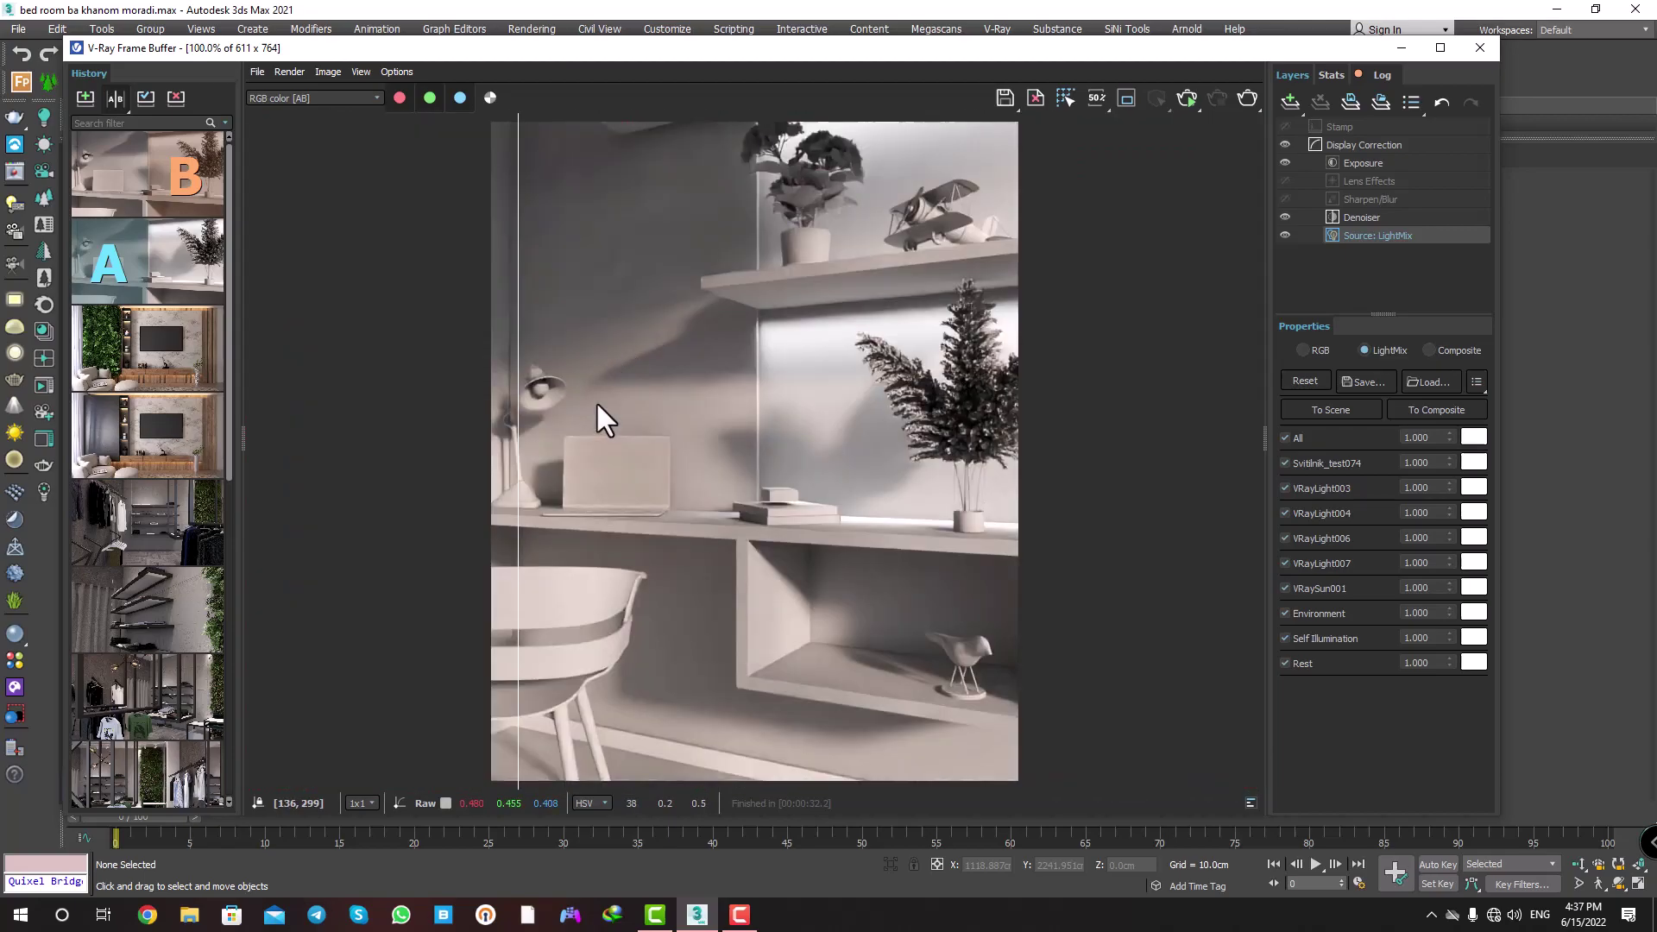
drag(510, 429, 731, 436)
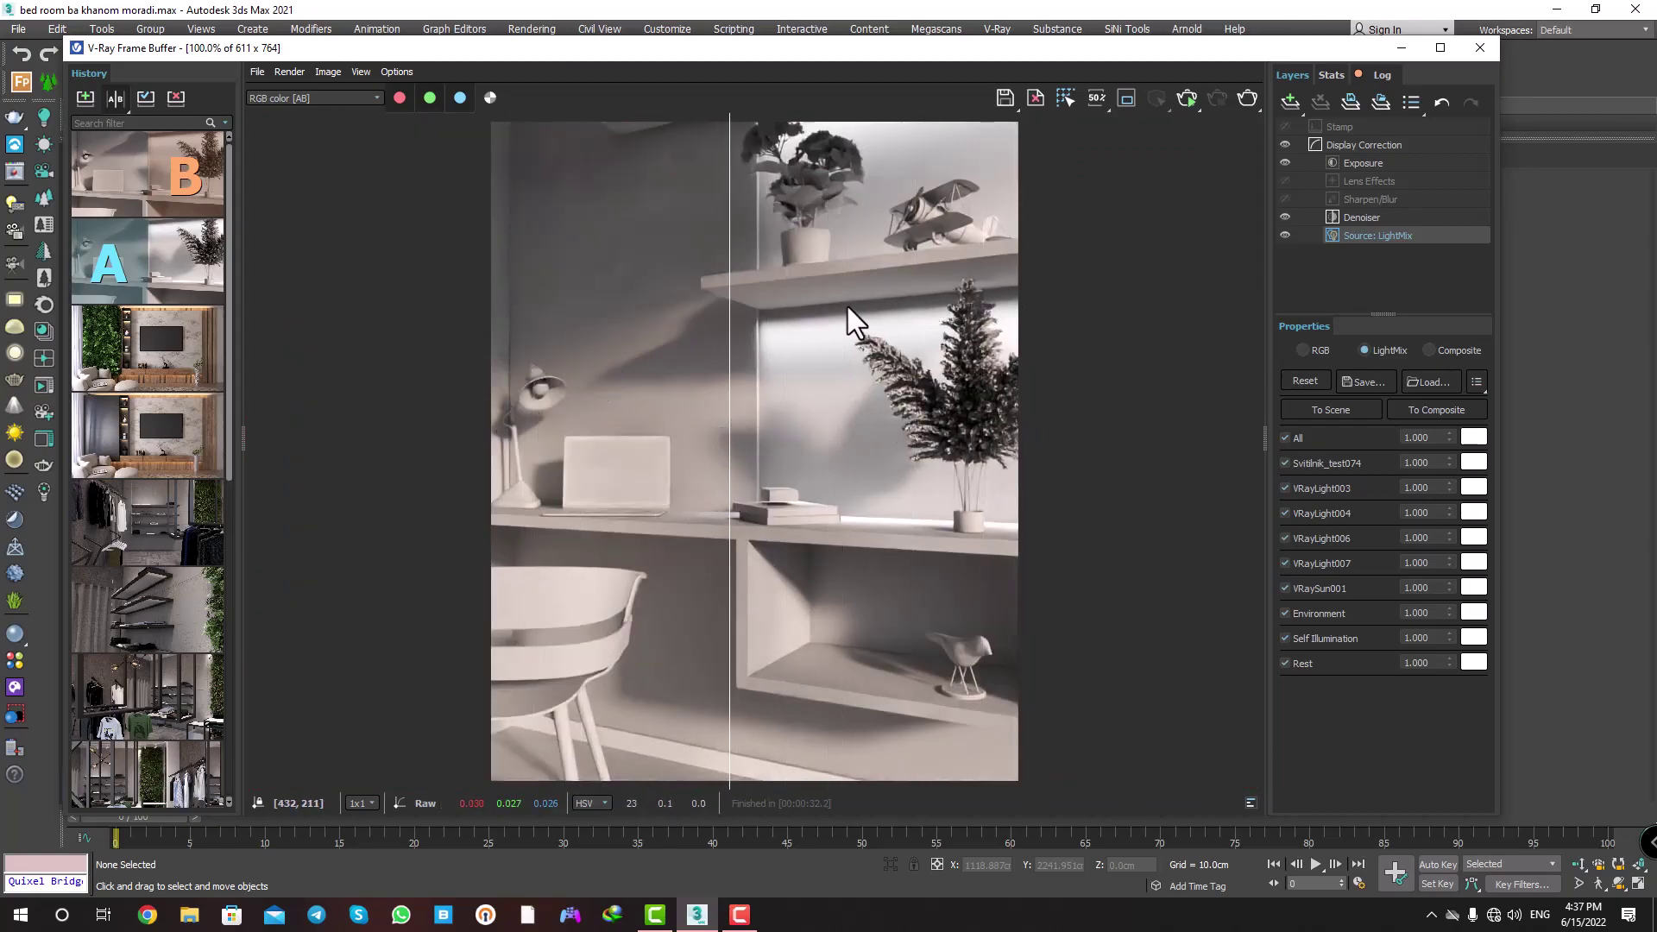
drag(731, 321, 587, 341)
scroll(702, 336, down, 2)
scroll(781, 354, up, 2)
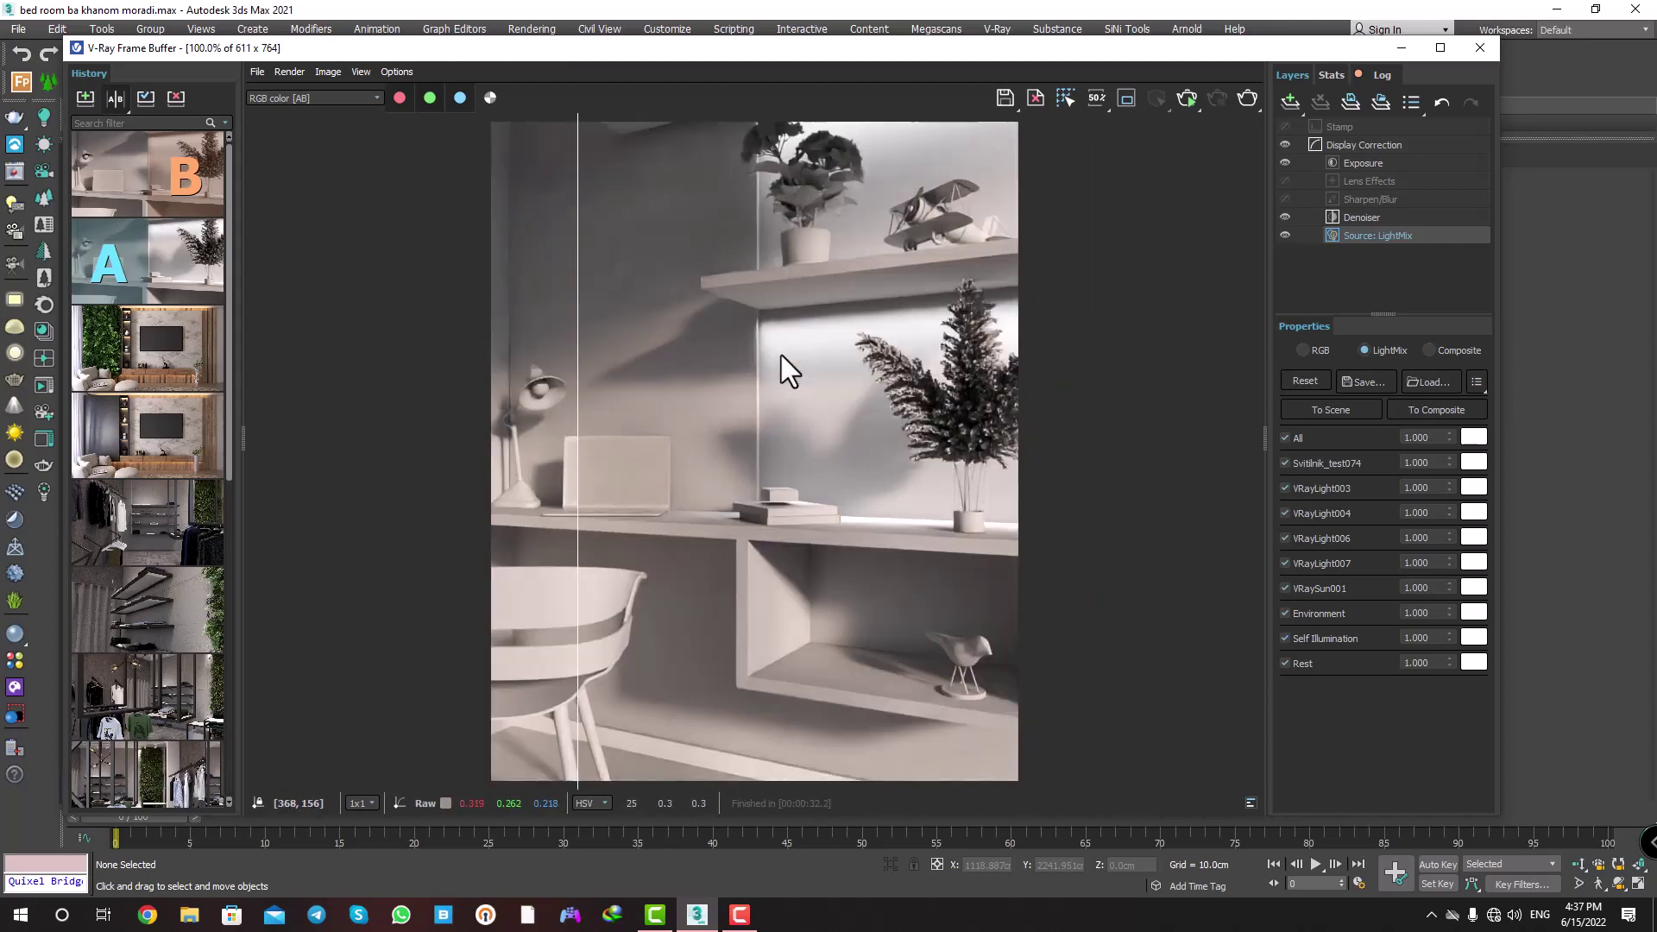